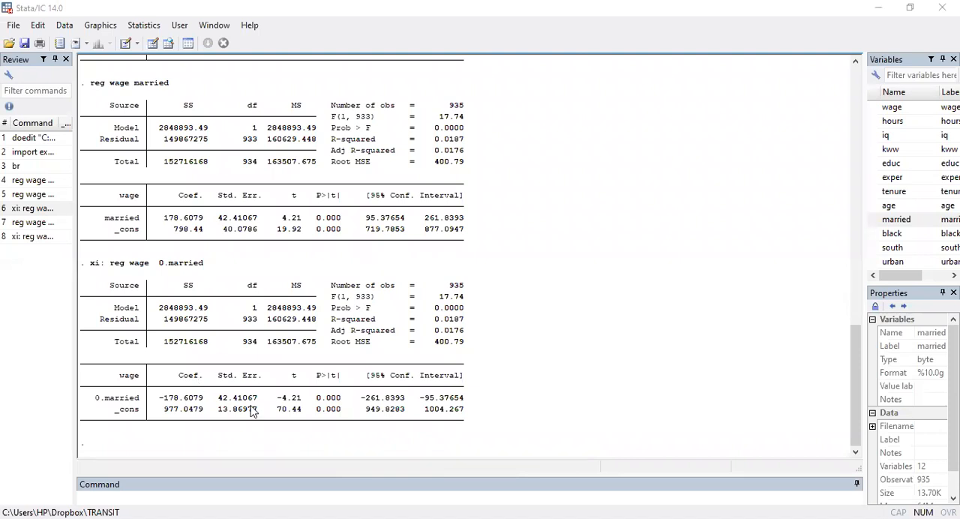
Regress wage on married, and rerun the earlier xi regression of wage on 0.married for comparison
left_click(203, 500)
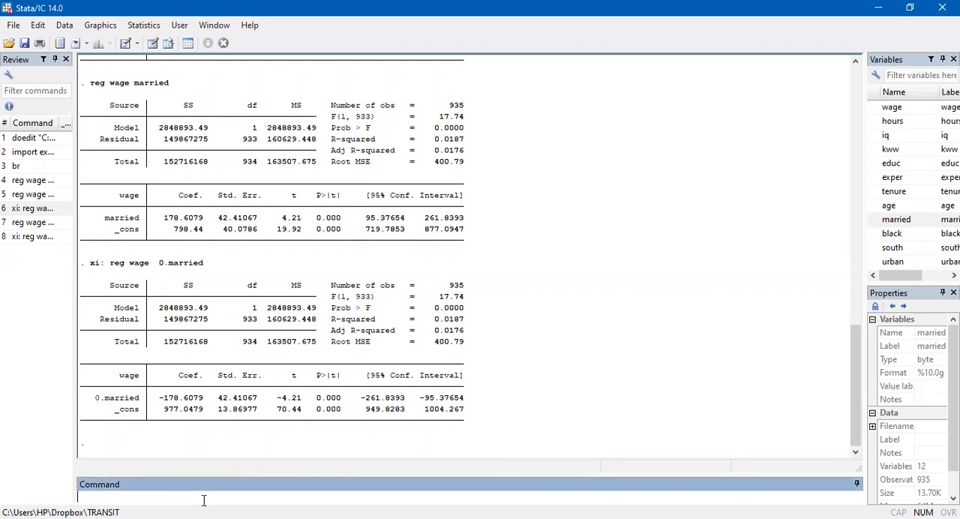
type("reg wage married")
key("Return")
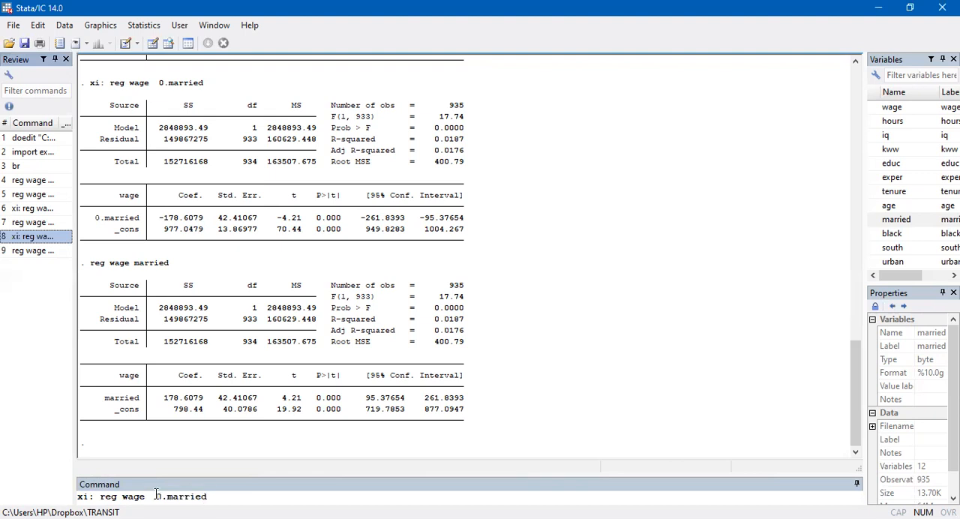
key("Return")
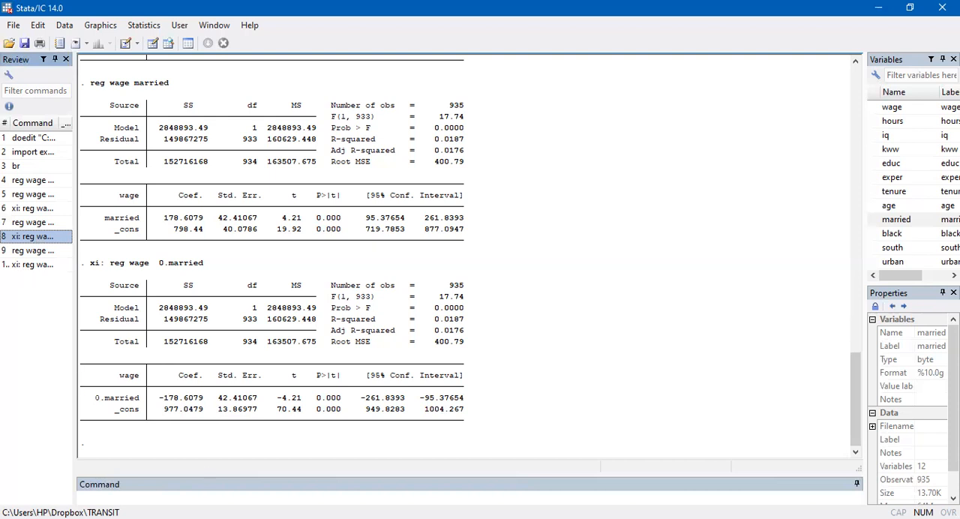
Rerun the earlier regression of wage on hours, age and married from the command history
key("Page_Up")
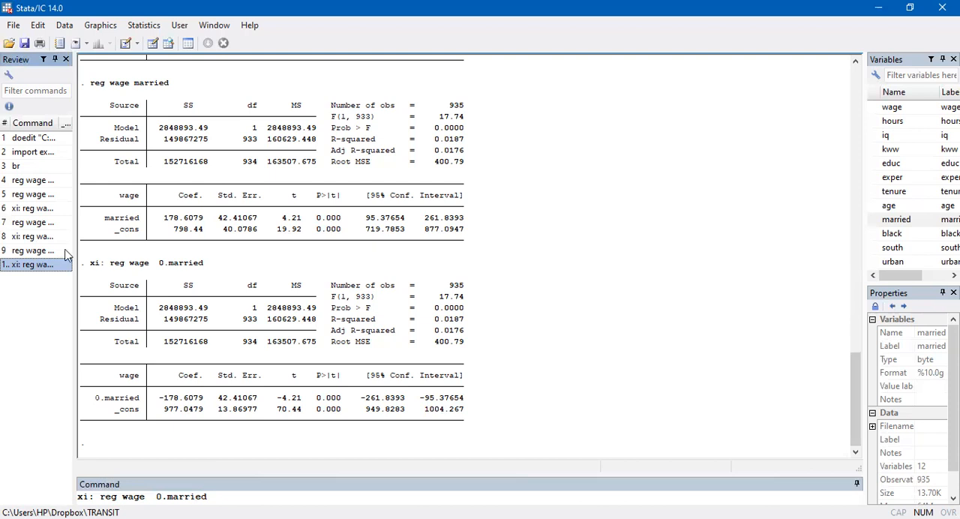
double_click(42, 199)
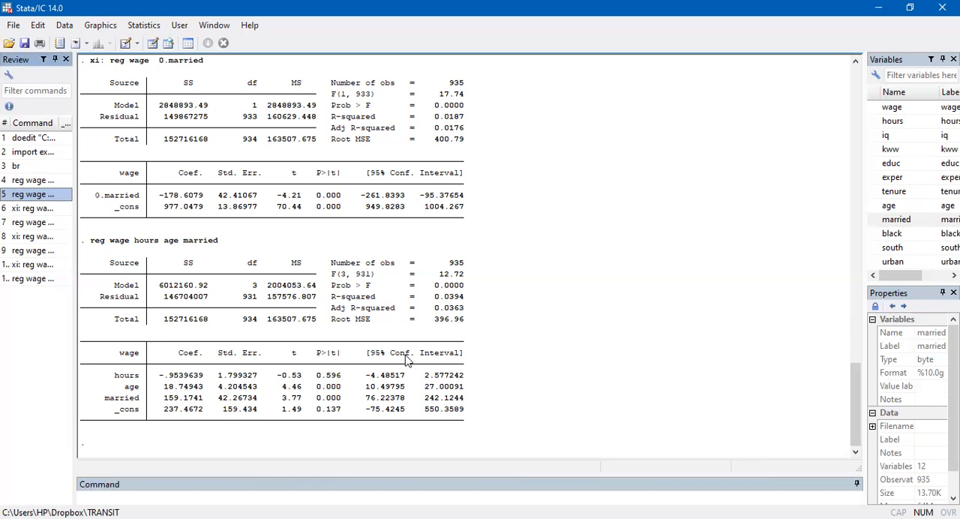
left_click(383, 375)
Try to run ttest on age alone, without a comparison value or grouping option
left_click(175, 502)
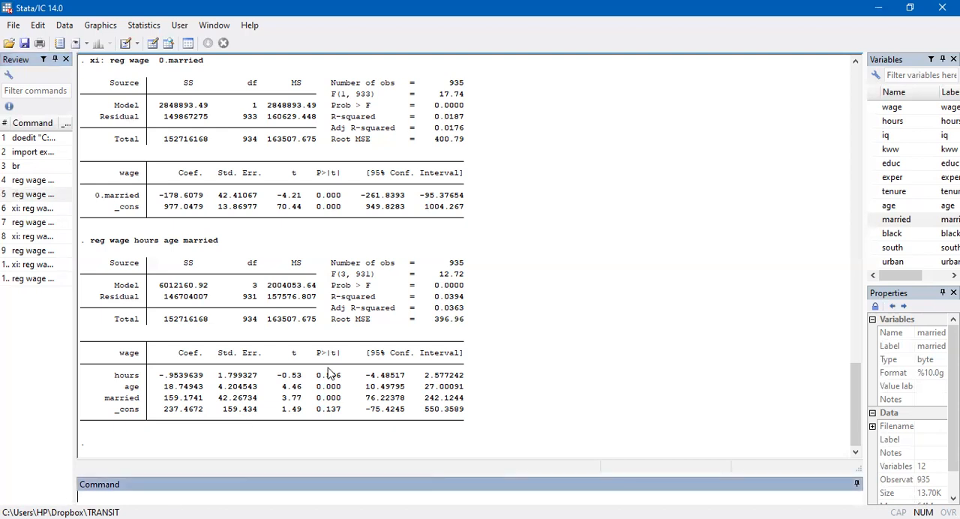
type("ttets")
key("BackSpace")
key("BackSpace")
type("st age")
key("Return")
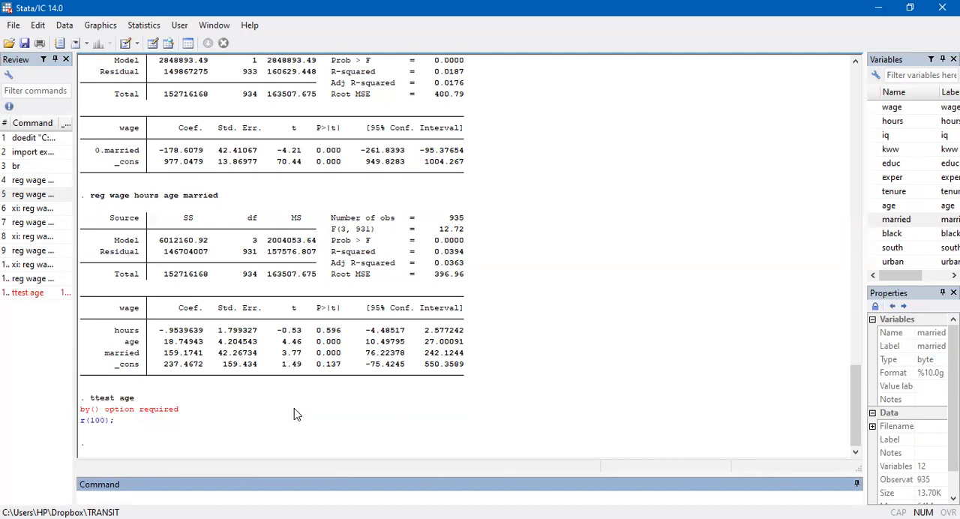
Run a one-sample t test of age against zero with ttest age=0
type("ttest age=0")
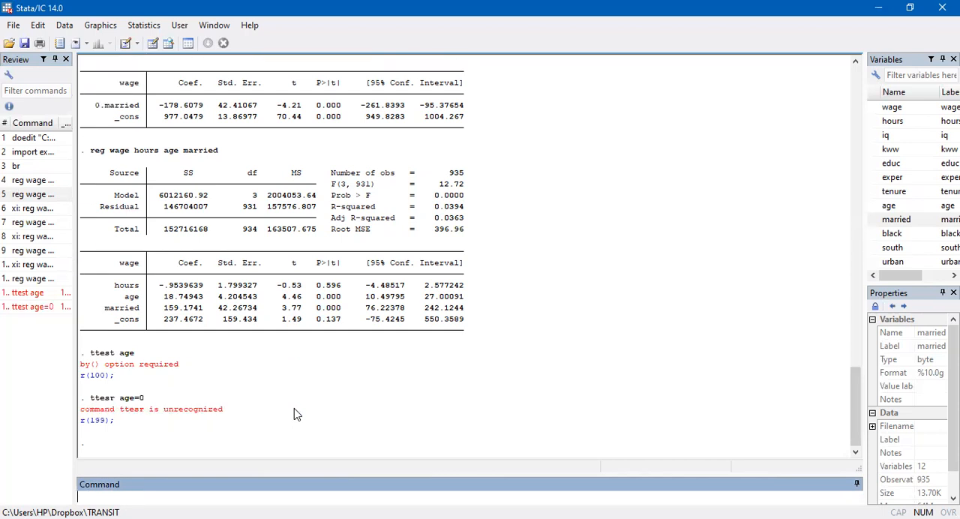
type("ttest age=0")
key("Return")
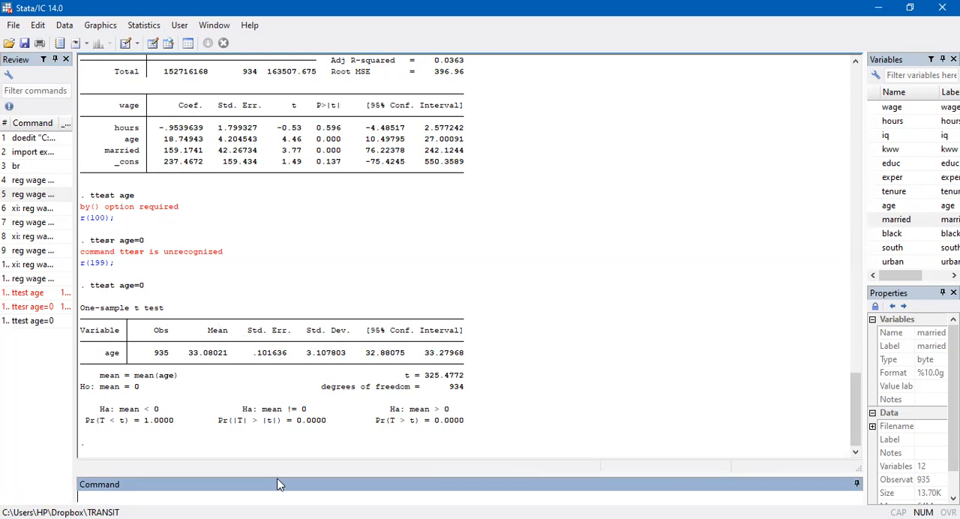
Run a paired t test comparing the means of age and hours with ttest age= hours
left_click(297, 425)
left_click(156, 498)
type("ttest")
type("age=")
left_click(870, 122)
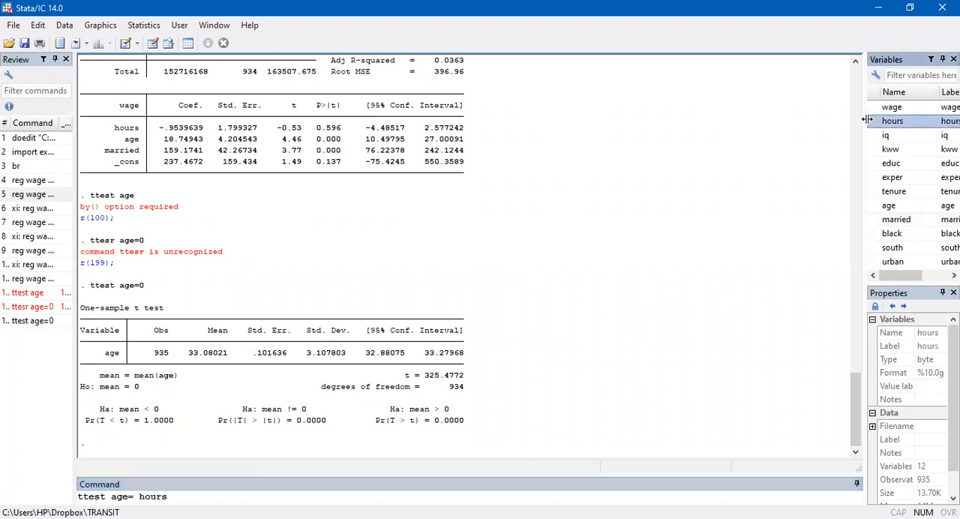
key("Return")
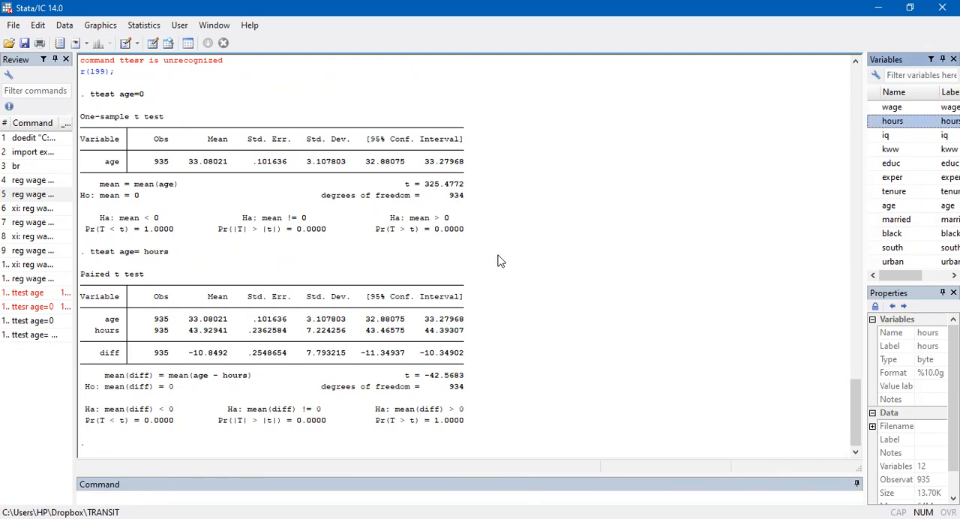
Rerun the regression of wage on hours, age and married as the basis for a coefficient test
left_click(159, 381)
left_click(159, 382)
left_click(159, 383)
left_click(159, 383)
left_click(137, 422)
left_click(304, 496)
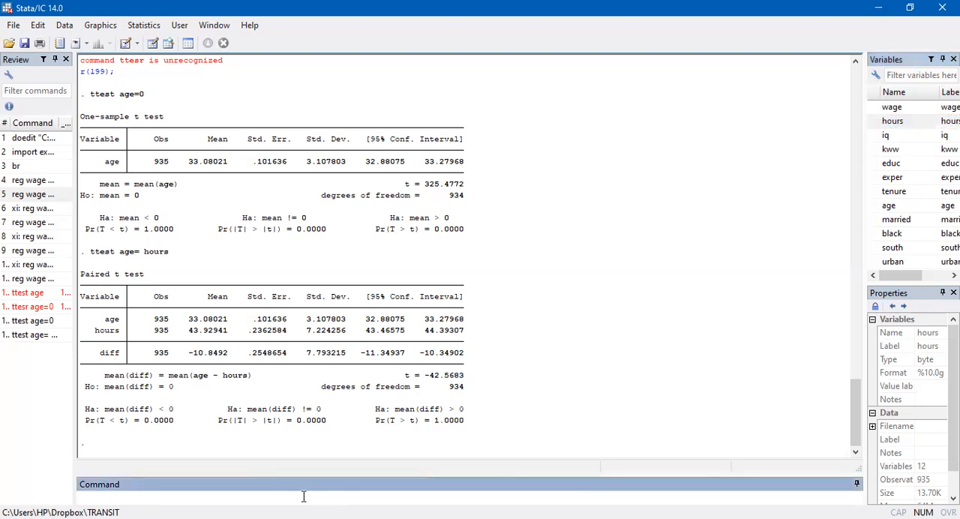
type("test")
double_click(31, 278)
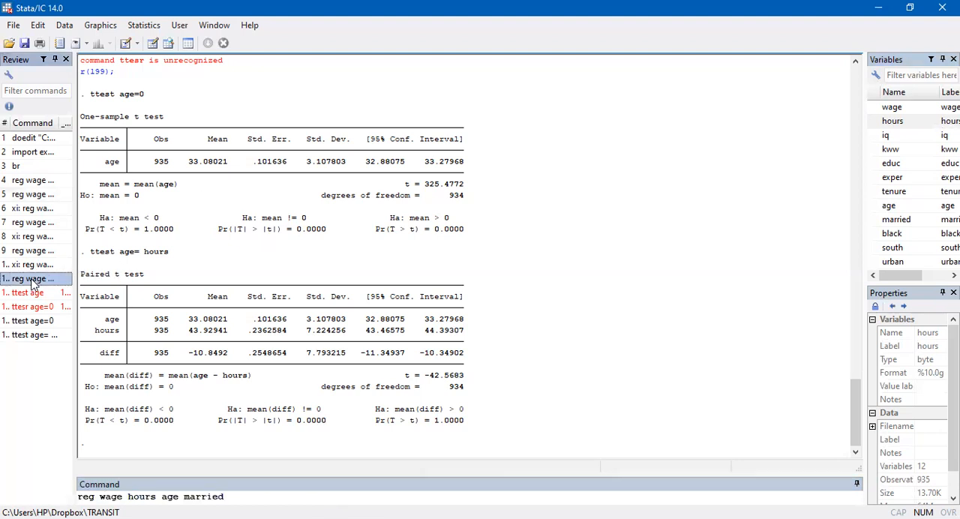
Test the joint significance of the age and hours coefficients with test age hours
left_click(160, 492)
type("test wage")
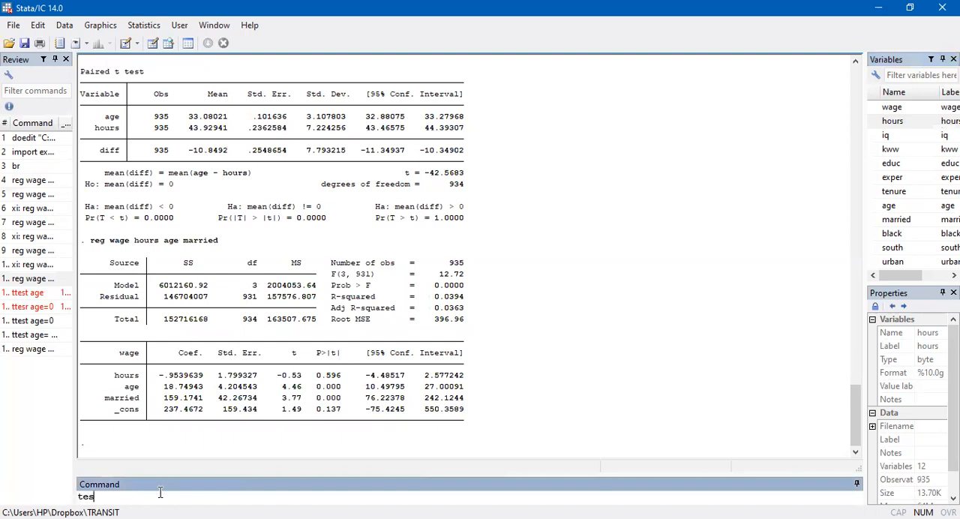
key("BackSpace")
key("BackSpace")
key("BackSpace")
key("BackSpace")
type("age hours")
key("Return")
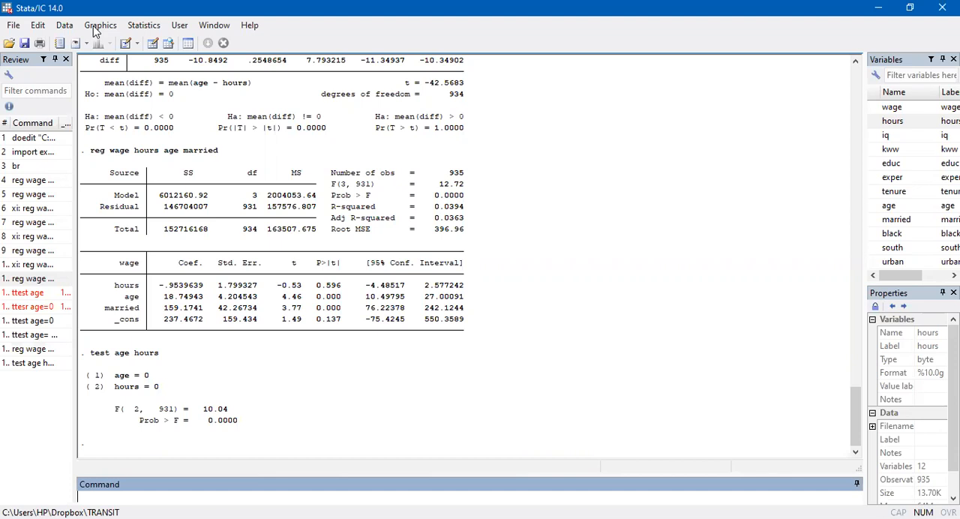
Handwrite the null hypothesis H0: B1 = B2 just below the latest regression's coefficient table
left_click_drag(280, 337, 284, 351)
mouse_move(272, 348)
left_mouse_down()
mouse_move(325, 349)
mouse_move(335, 333)
mouse_move(328, 350)
left_mouse_up()
left_click(304, 341)
left_click(311, 357)
left_click_drag(343, 348, 345, 357)
mouse_move(347, 347)
left_mouse_down()
mouse_move(374, 353)
mouse_move(385, 340)
mouse_move(374, 349)
mouse_move(391, 363)
left_mouse_up()
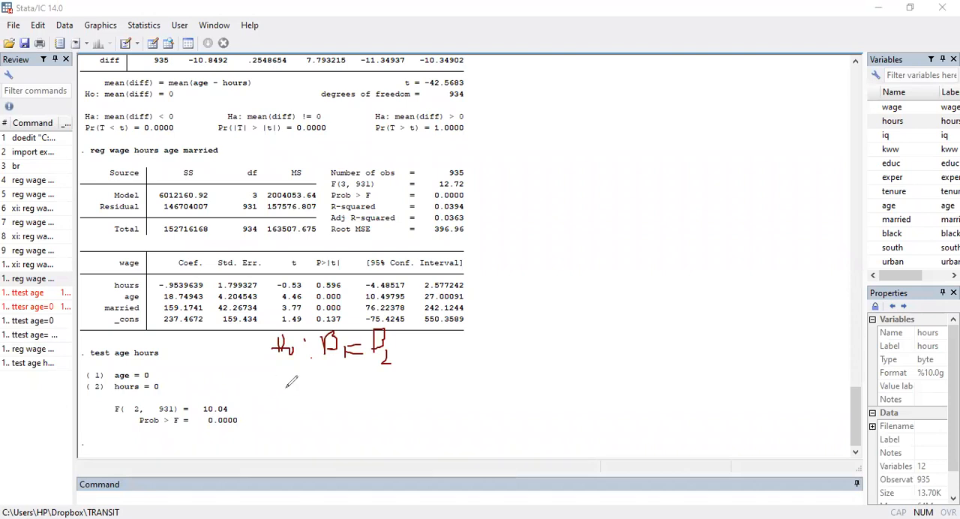
Handwrite and underline the coefficient difference set equal to 0 below the hypothesis, and clear all the annotations
mouse_move(321, 389)
left_mouse_down()
mouse_move(336, 403)
mouse_move(337, 388)
mouse_move(320, 425)
mouse_move(330, 381)
mouse_move(347, 398)
mouse_move(324, 408)
mouse_move(363, 418)
mouse_move(375, 399)
mouse_move(393, 422)
left_mouse_up()
mouse_move(392, 387)
left_mouse_down()
mouse_move(412, 399)
mouse_move(421, 422)
mouse_move(432, 413)
mouse_move(443, 429)
mouse_move(469, 403)
mouse_move(495, 422)
mouse_move(495, 407)
left_mouse_up()
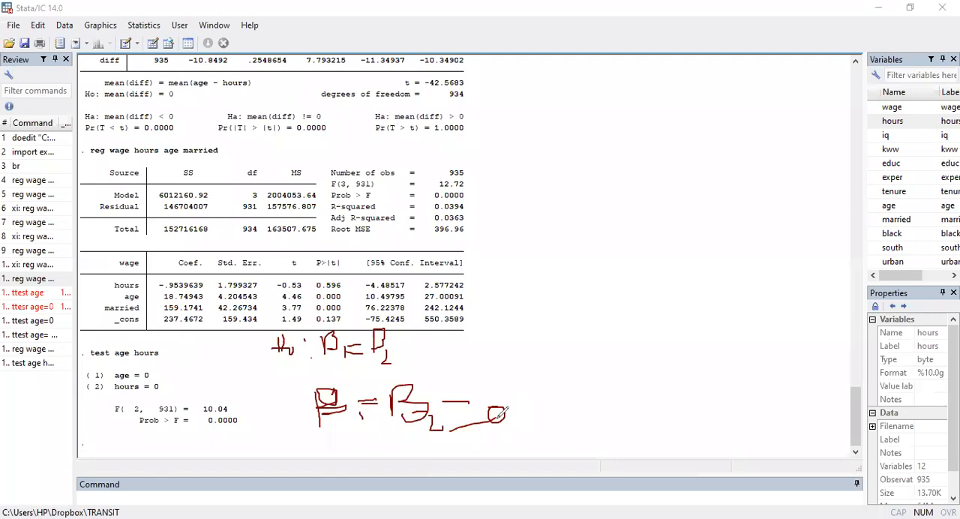
left_click_drag(138, 284, 138, 310)
left_click(449, 389)
mouse_move(487, 384)
left_mouse_down()
mouse_move(491, 376)
mouse_move(499, 409)
mouse_move(542, 435)
left_mouse_up()
left_click_drag(559, 394, 580, 393)
mouse_move(560, 406)
left_mouse_down()
mouse_move(622, 393)
mouse_move(605, 387)
left_mouse_up()
left_click_drag(302, 442, 616, 419)
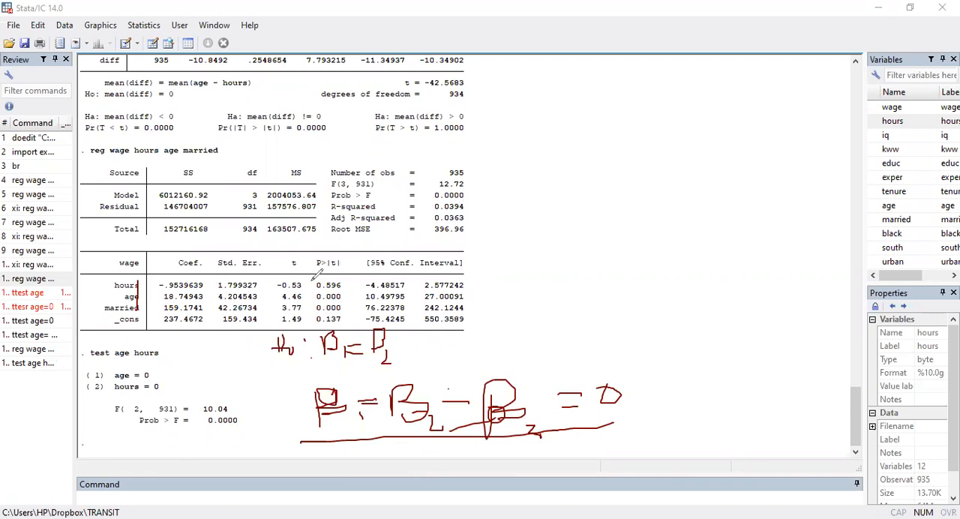
key("Escape")
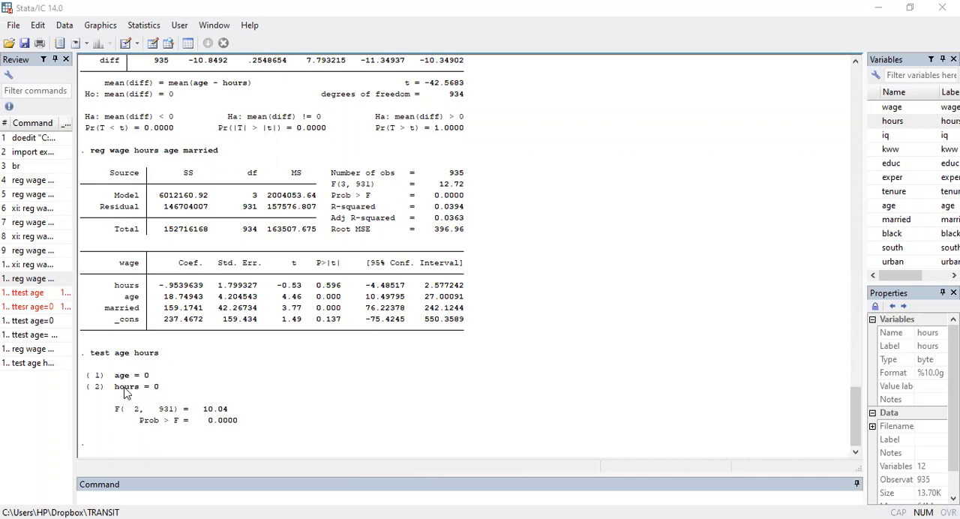
Test the joint significance of all three regressors by changing the previous command to test hours age married
left_click(36, 364)
left_click_drag(105, 496, 542, 390)
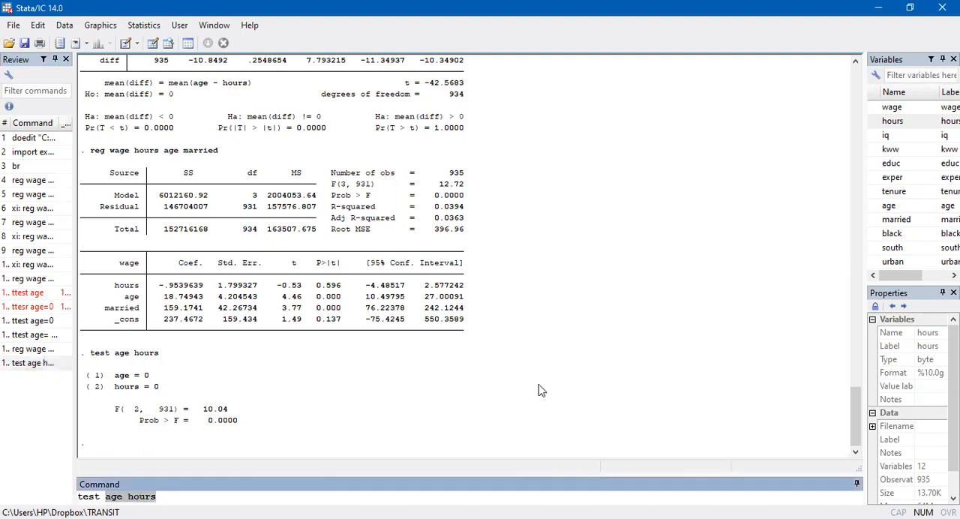
left_click(876, 121)
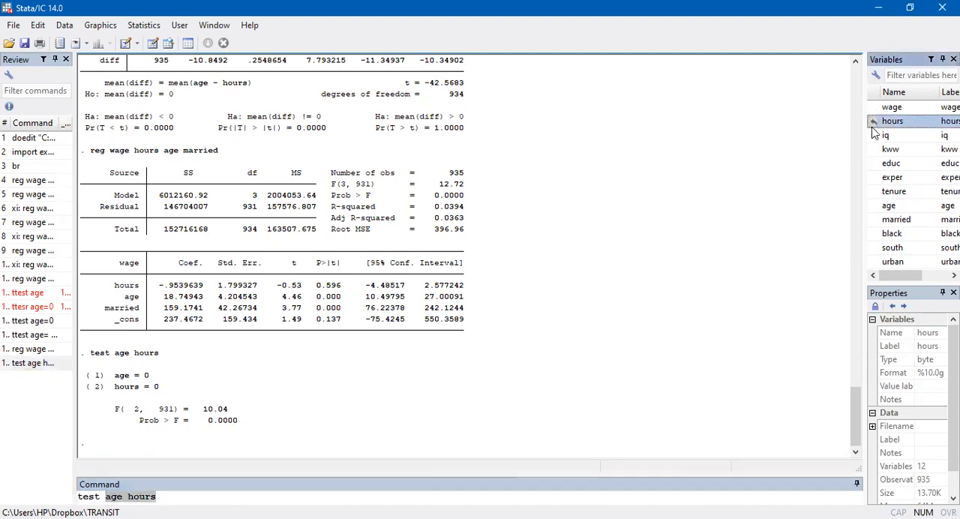
left_click(876, 206)
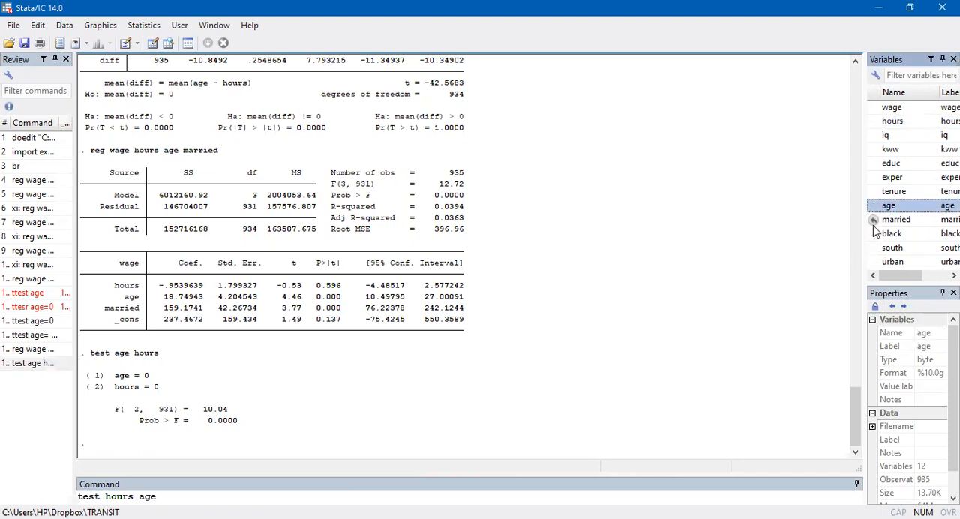
left_click(874, 222)
key("Return")
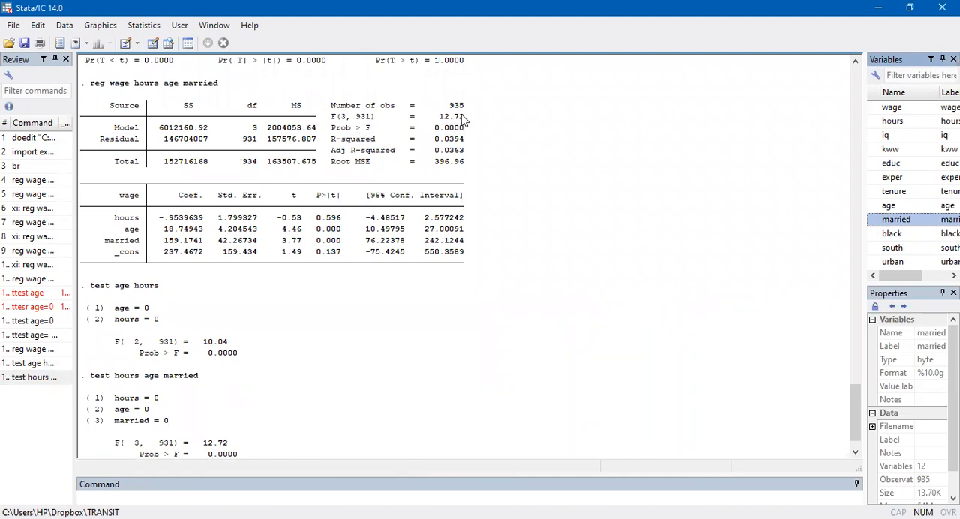
Run the regression of wage on hours, age and married once more
scroll(218, 443, "down", 1)
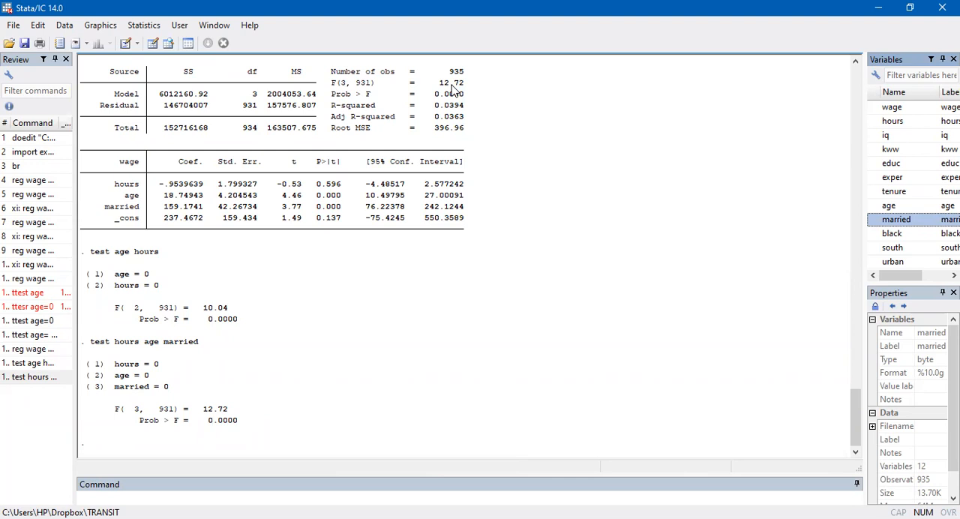
double_click(33, 349)
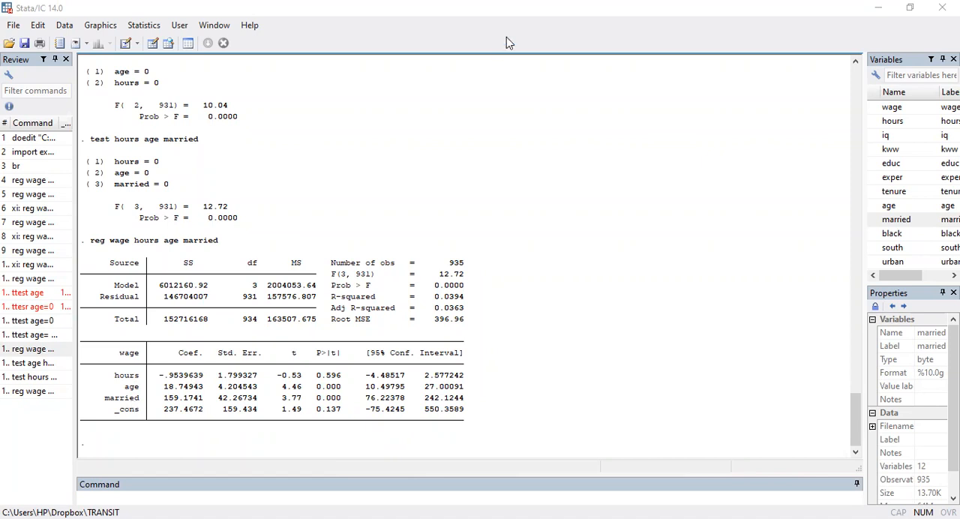
mouse_move(174, 452)
left_mouse_down()
mouse_move(197, 429)
mouse_move(211, 456)
left_mouse_up()
mouse_move(215, 408)
left_mouse_down()
mouse_move(206, 426)
mouse_move(211, 449)
mouse_move(219, 436)
mouse_move(223, 449)
left_mouse_up()
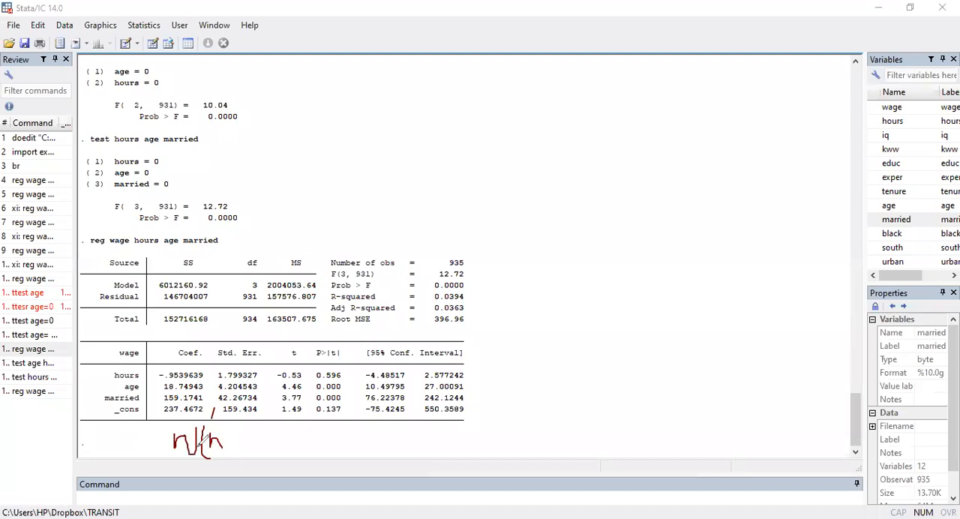
key("ctrl+z")
key("ctrl+z")
key("ctrl+z")
key("ctrl+z")
Handwrite mean(w|h=10, age=25, m=1) = below the coefficient table and start writing out its calculation
mouse_move(160, 440)
left_mouse_down()
mouse_move(211, 438)
mouse_move(239, 463)
mouse_move(258, 451)
mouse_move(267, 459)
mouse_move(276, 433)
mouse_move(279, 458)
mouse_move(296, 441)
mouse_move(302, 453)
mouse_move(330, 442)
mouse_move(353, 450)
mouse_move(351, 441)
mouse_move(363, 455)
mouse_move(367, 435)
mouse_move(424, 445)
mouse_move(443, 430)
mouse_move(444, 450)
mouse_move(456, 431)
mouse_move(459, 454)
mouse_move(471, 441)
mouse_move(508, 449)
left_mouse_up()
left_click_drag(504, 412, 521, 462)
left_click(533, 428)
left_click_drag(533, 428, 547, 431)
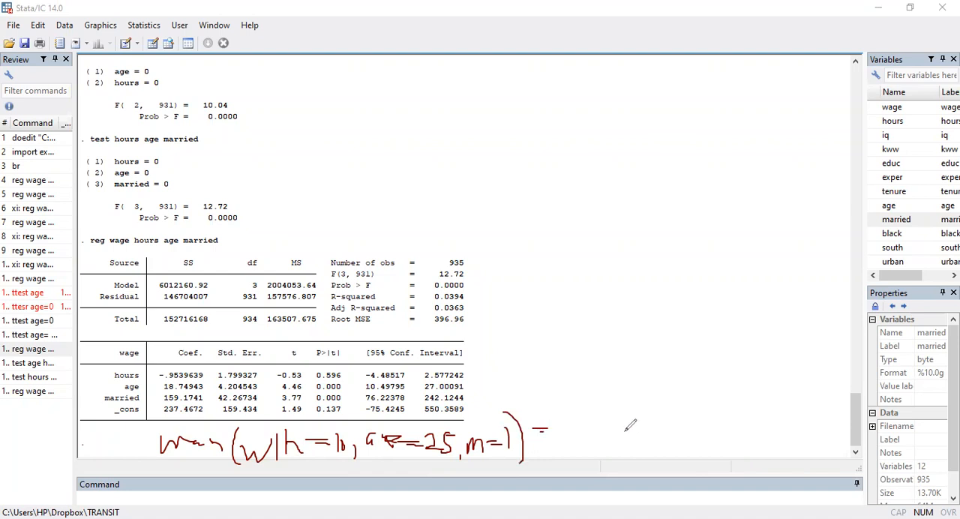
mouse_move(599, 429)
left_mouse_down()
mouse_move(665, 417)
mouse_move(667, 407)
mouse_move(672, 428)
mouse_move(699, 413)
mouse_move(716, 413)
mouse_move(714, 422)
left_mouse_up()
left_click(729, 400)
left_click_drag(750, 387, 744, 419)
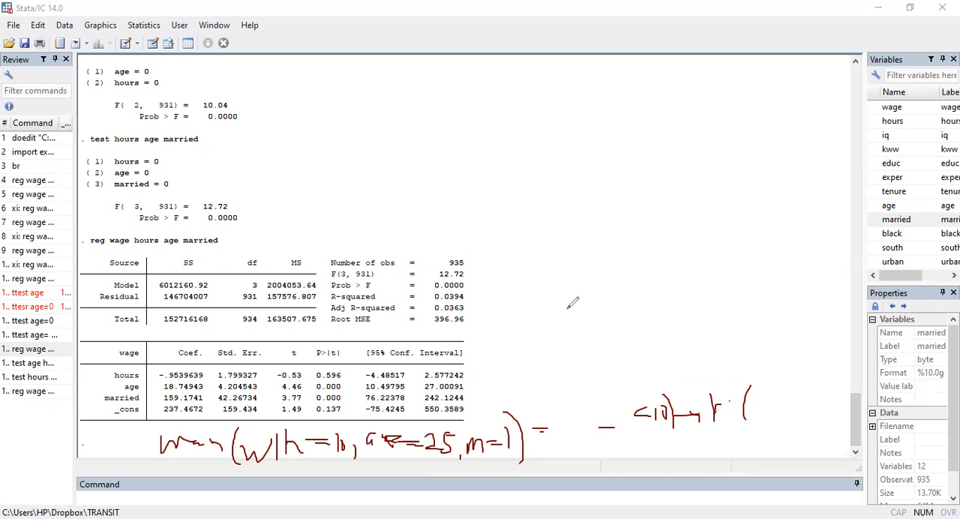
Clear the handwritten annotations and generate the regression's fitted values as wagehat with the predict command
key("Escape")
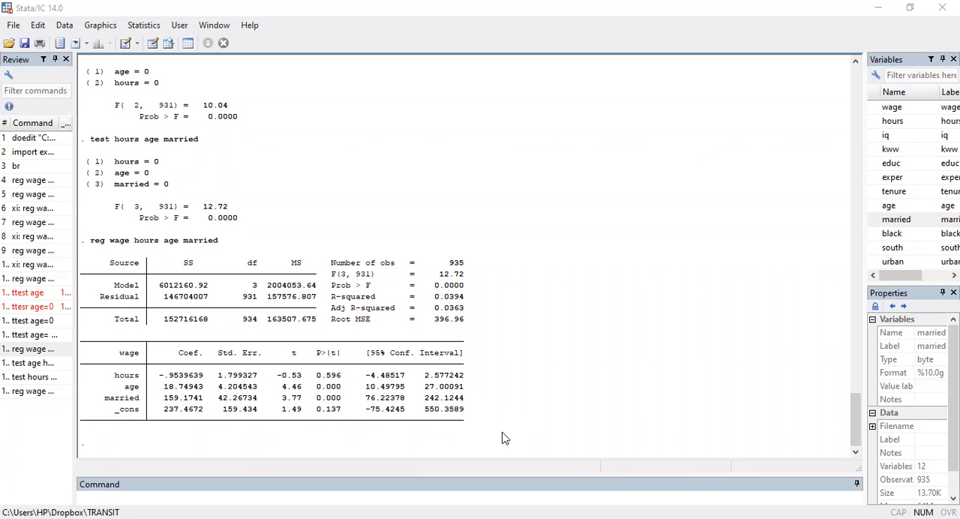
left_click(300, 494)
type("predict")
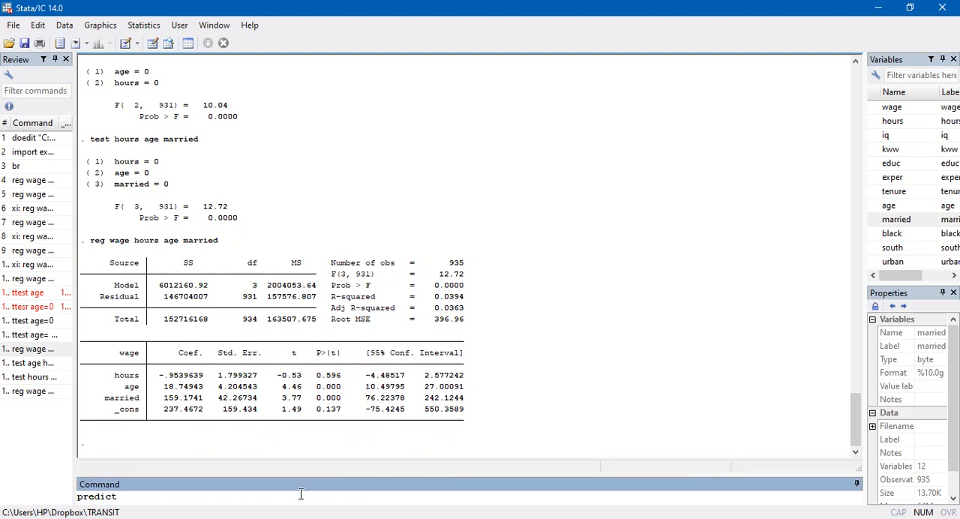
type("wagehat")
key("Return")
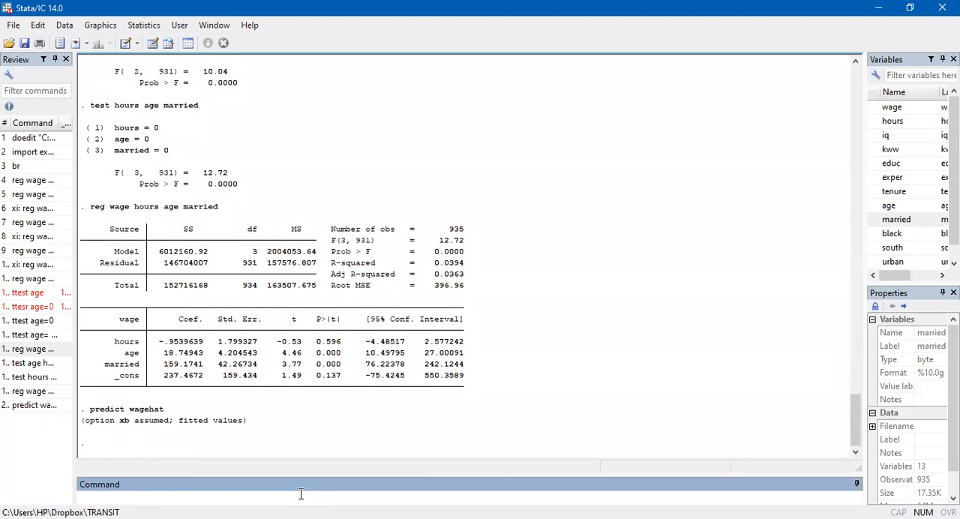
scroll(874, 177, "down", 1)
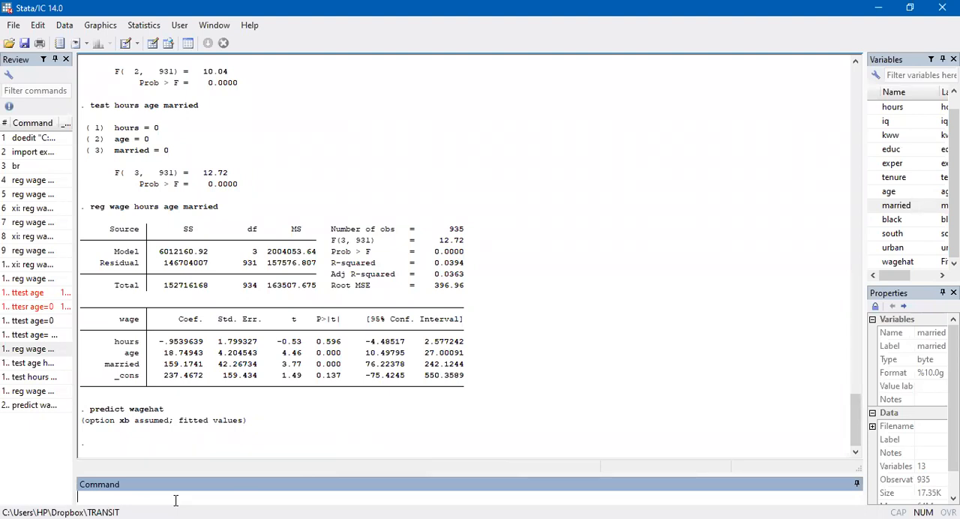
Generate the regression residuals as a new variable by running predict residwage, residuals
type("predict residwage, residuals")
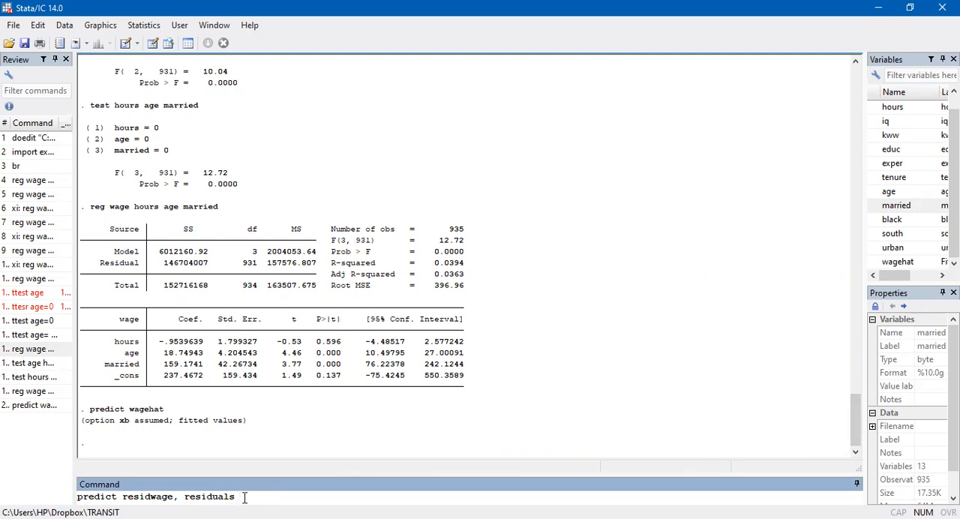
key("Return")
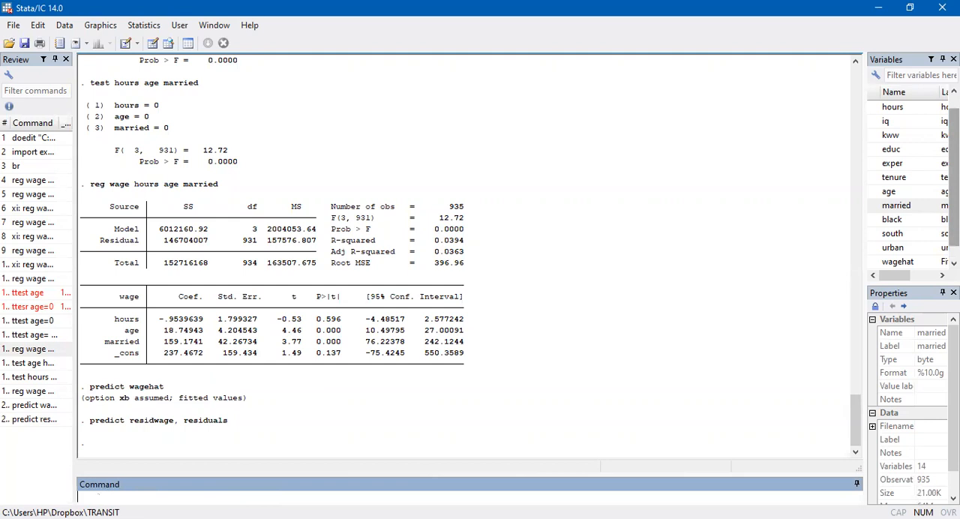
scroll(873, 191, "down", 1)
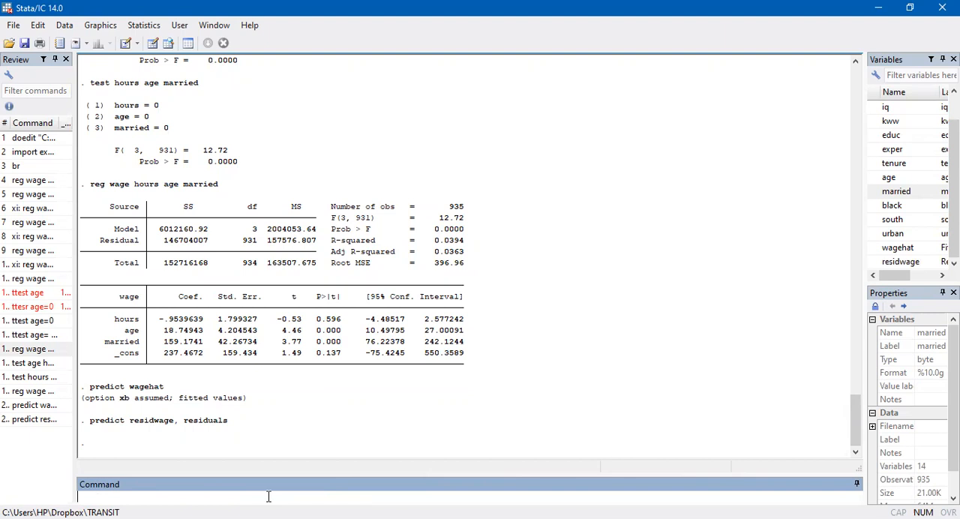
Try to browse the wage, wagehat and residwage variables with the command brw
type("brw wage")
double_click(879, 248)
double_click(879, 262)
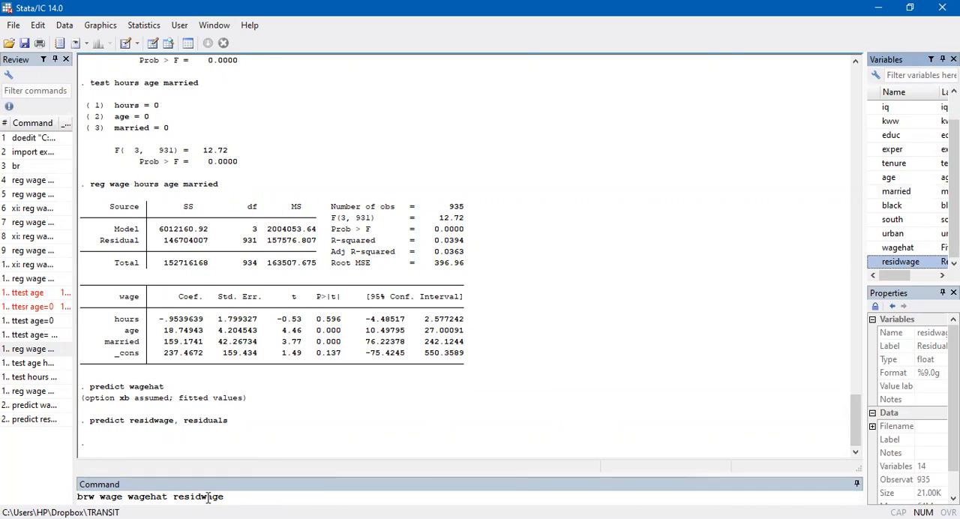
key("Return")
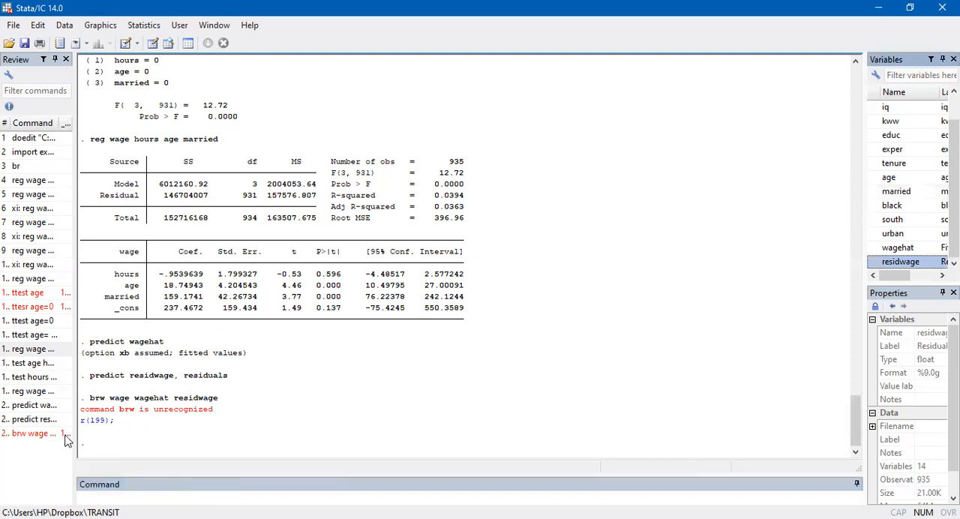
Correct the failed command to br wage wagehat residwage, examine the three variables in the data browser and return to the results
left_click(34, 438)
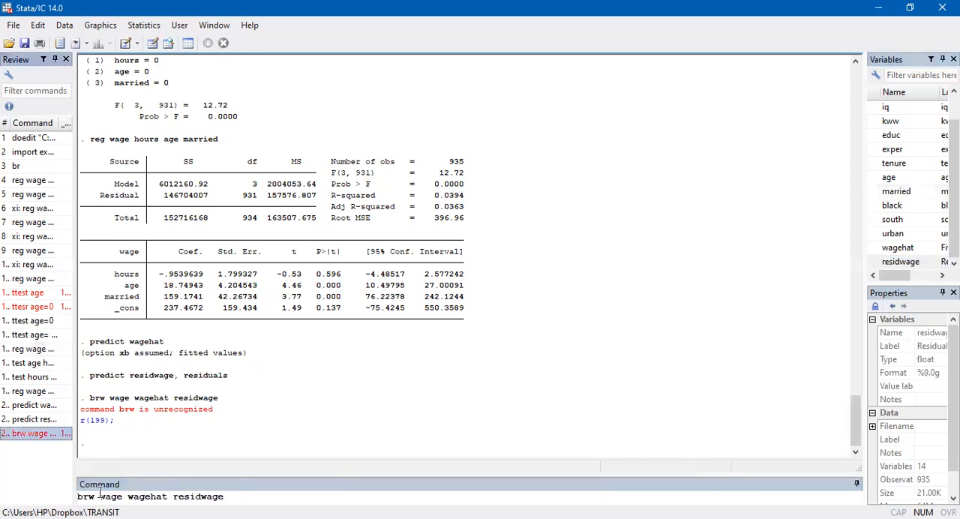
left_click(93, 497)
key("BackSpace")
key("Return")
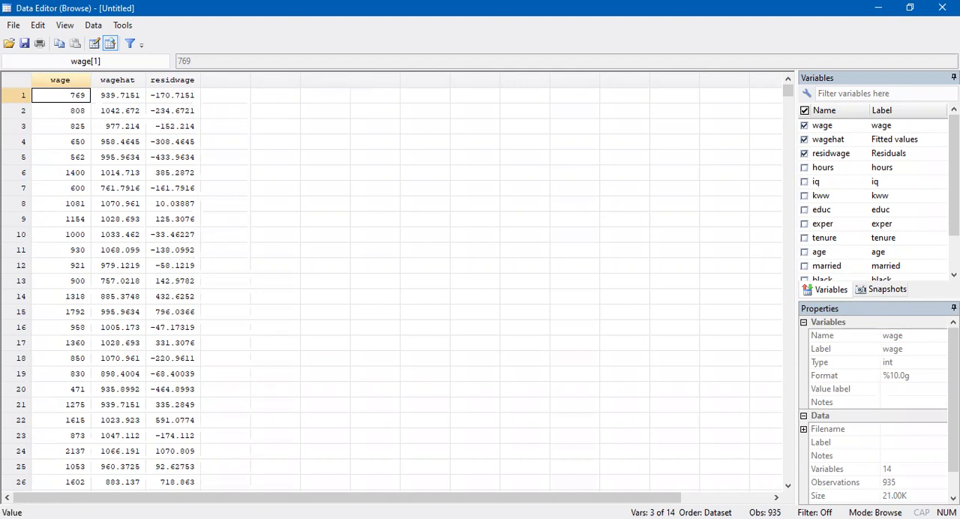
key("alt+Tab")
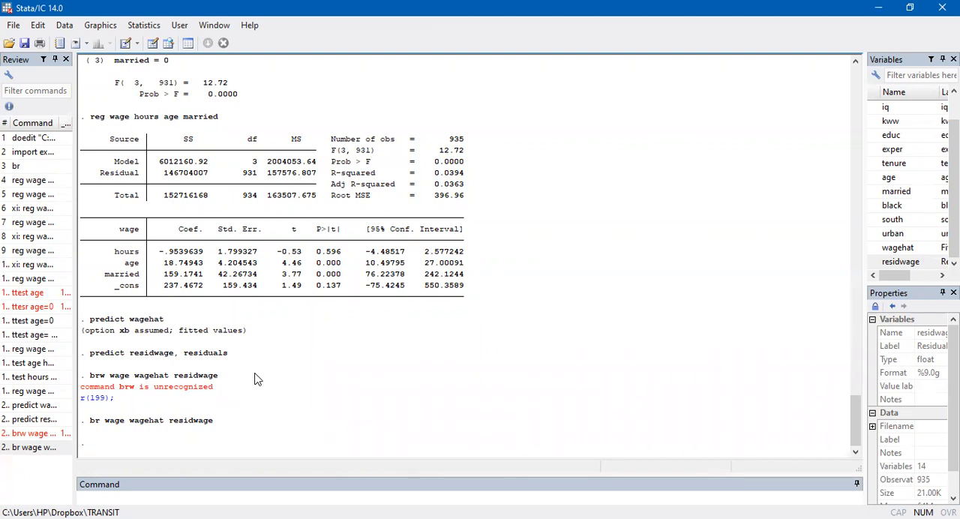
Generate the log of wage by running gen logwage=log(wage)
scroll(900, 163, "up", 2)
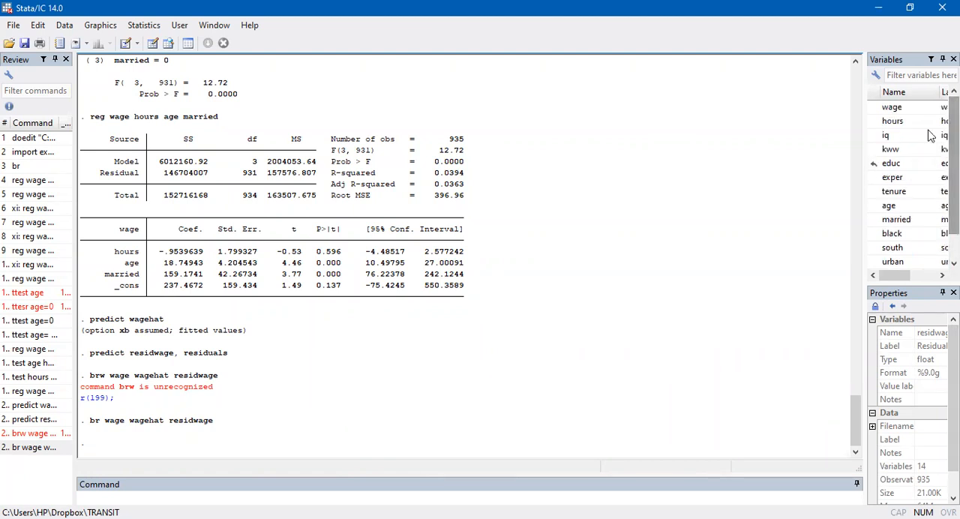
left_click(249, 492)
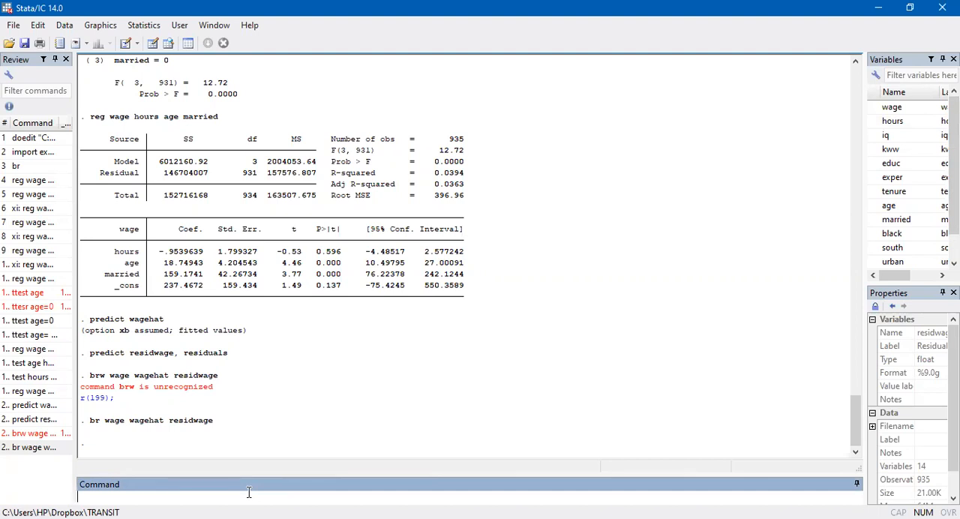
type("gen logwage=log(wage)")
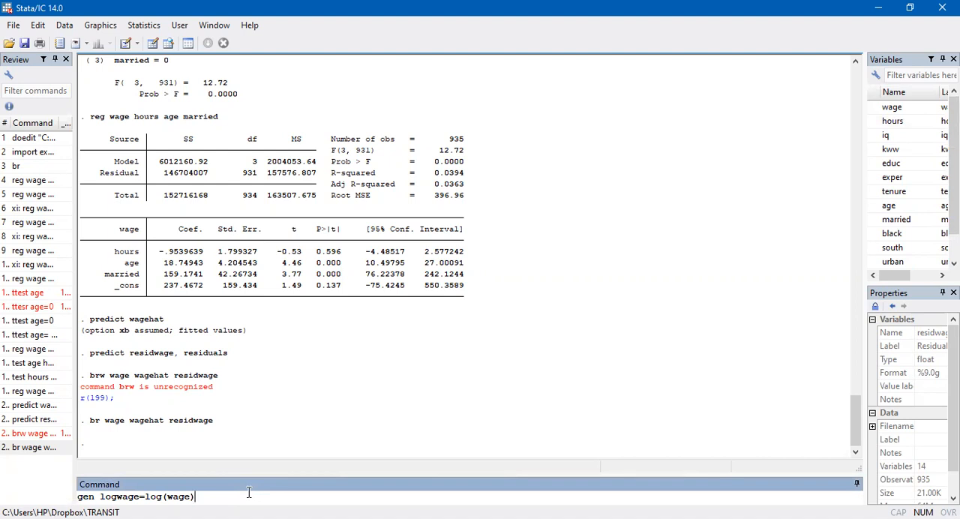
key("Return")
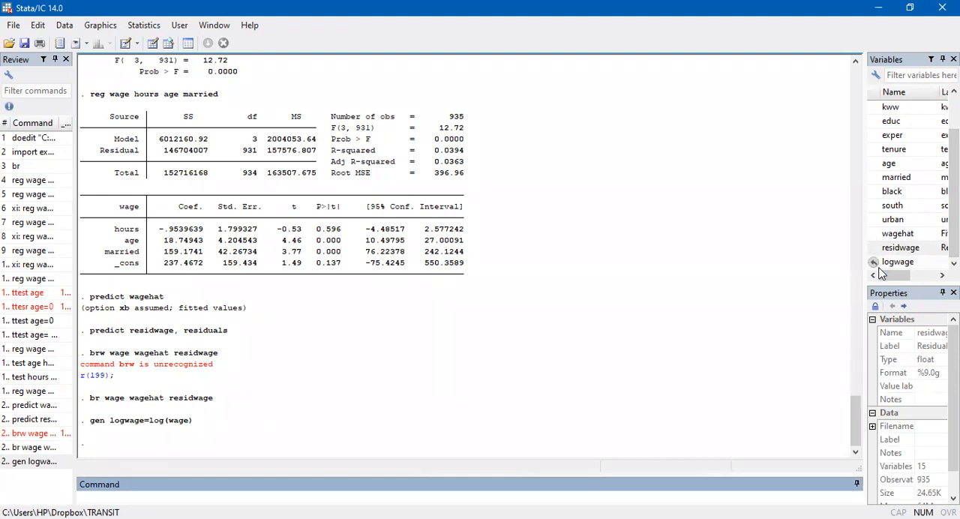
Generate the log of hours by running gen loghours=log(hours)
type("gen loghours=Log")
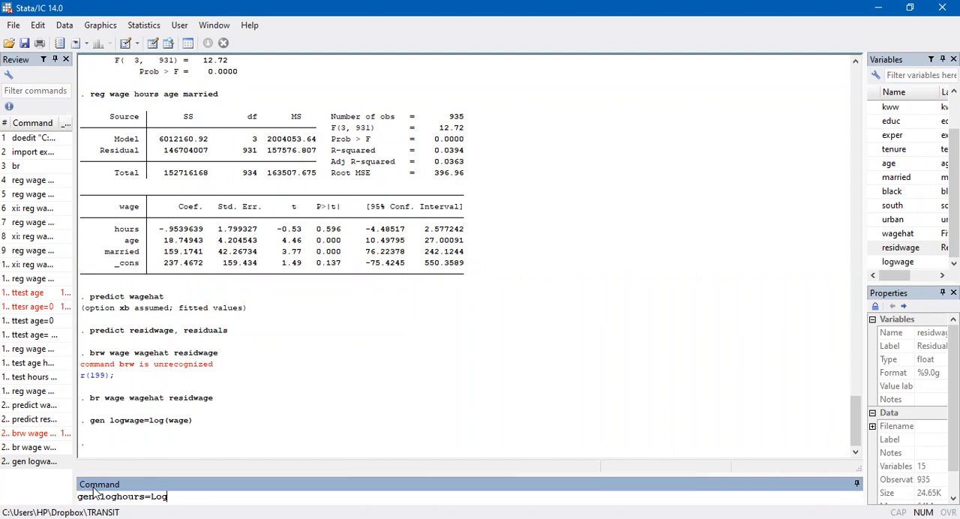
key("BackSpace")
key("BackSpace")
key("BackSpace")
type("log(hours)")
key("Return")
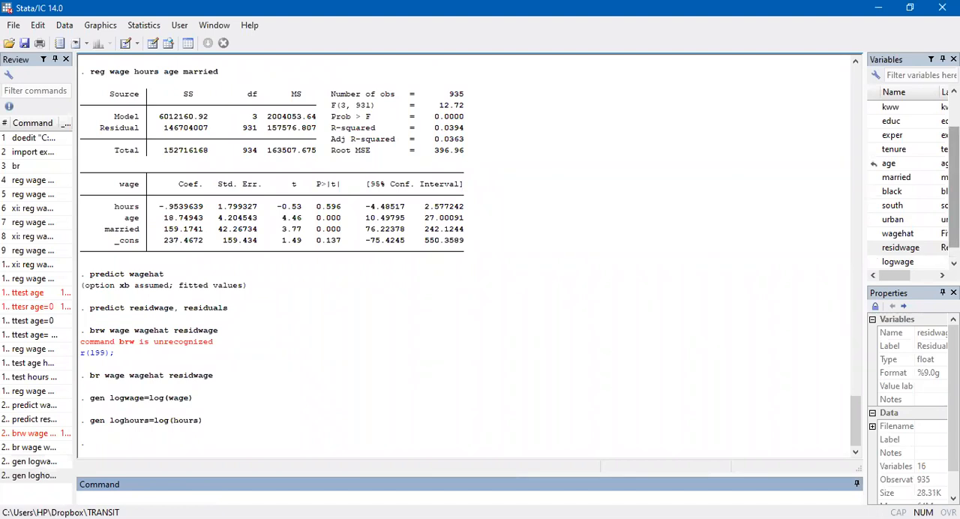
scroll(874, 163, "down", 1)
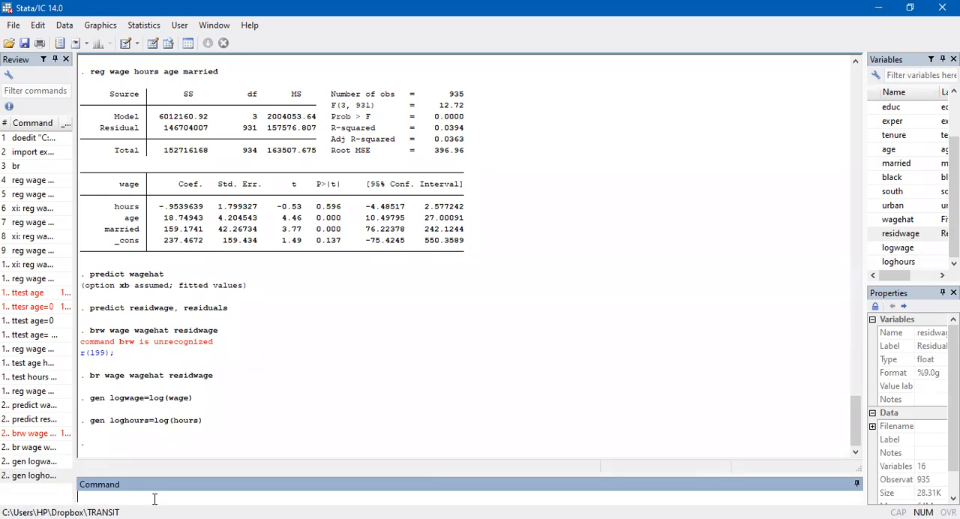
Compose a regression command with logwage as the dependent variable and loghours as the regressor
type("reg")
left_click(874, 250)
double_click(875, 251)
double_click(876, 262)
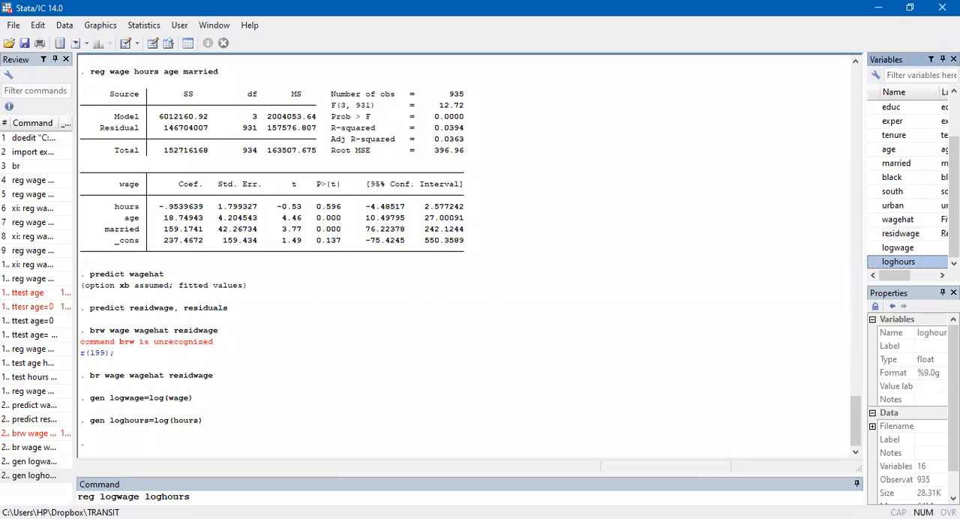
Replace the variables in the drafted command with wage and hours and run the regression
left_click_drag(206, 500, 98, 499)
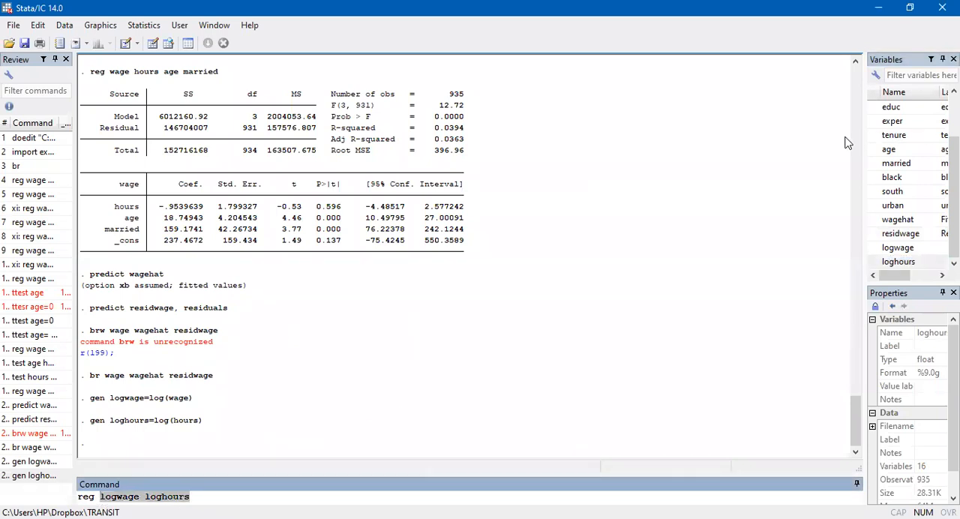
scroll(900, 150, "up", 2)
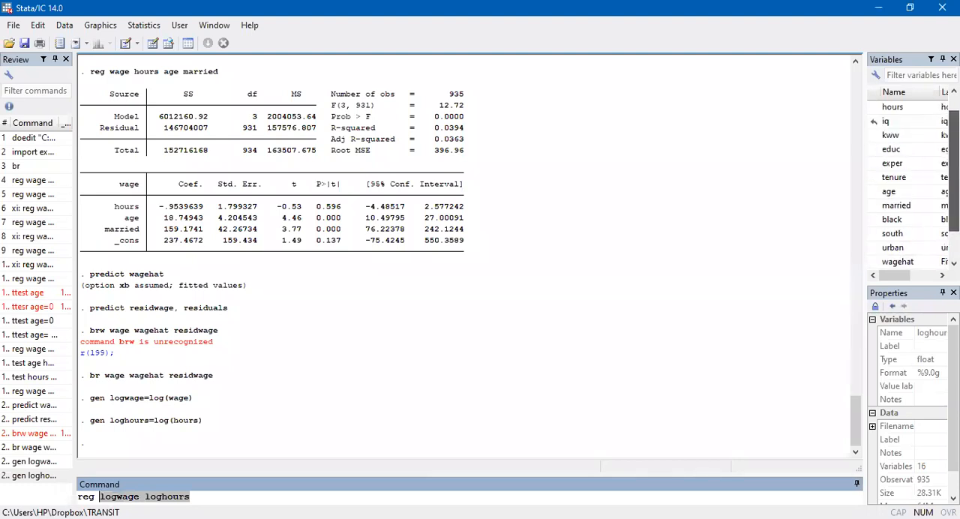
left_click(876, 109)
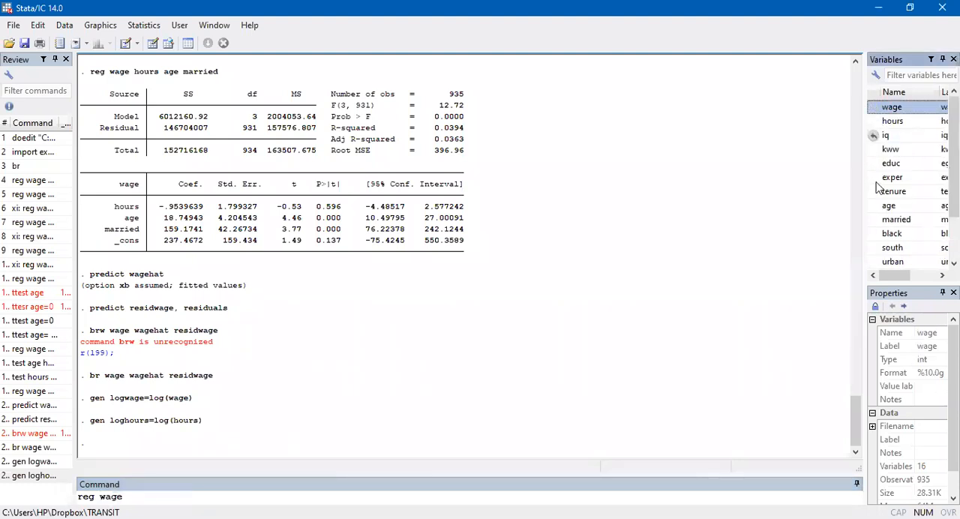
left_click(876, 121)
key("Return")
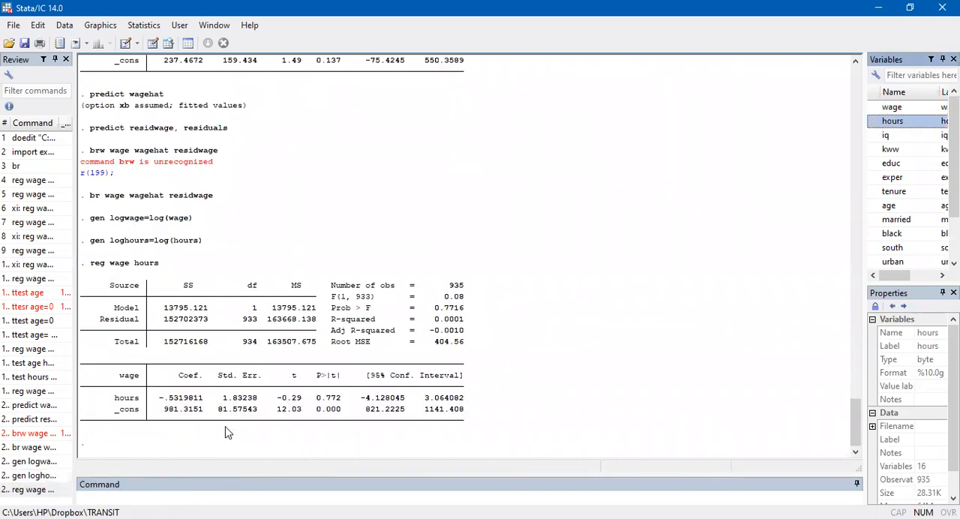
Change the previous command to reg logwage loghours, run it and compare its output with the regression of wage on hours
left_click(45, 489)
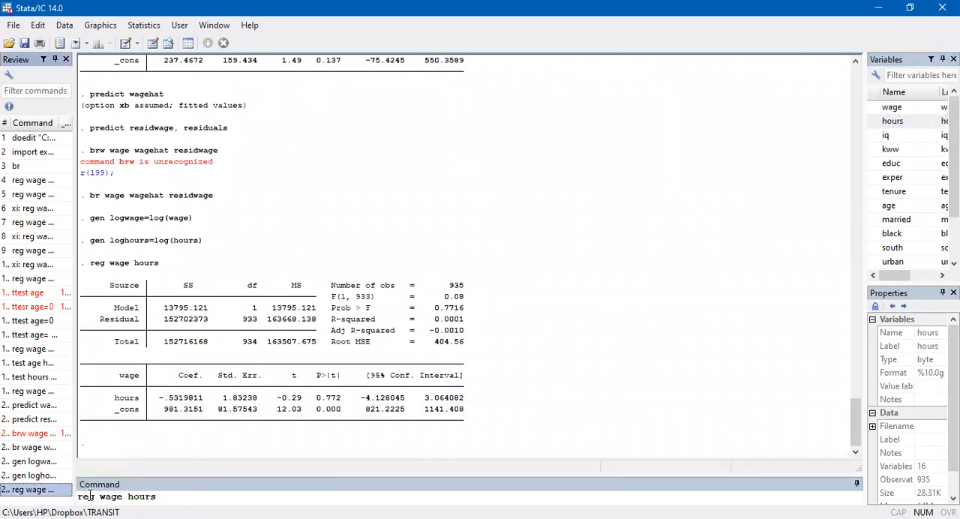
left_click(100, 497)
type("logwage ")
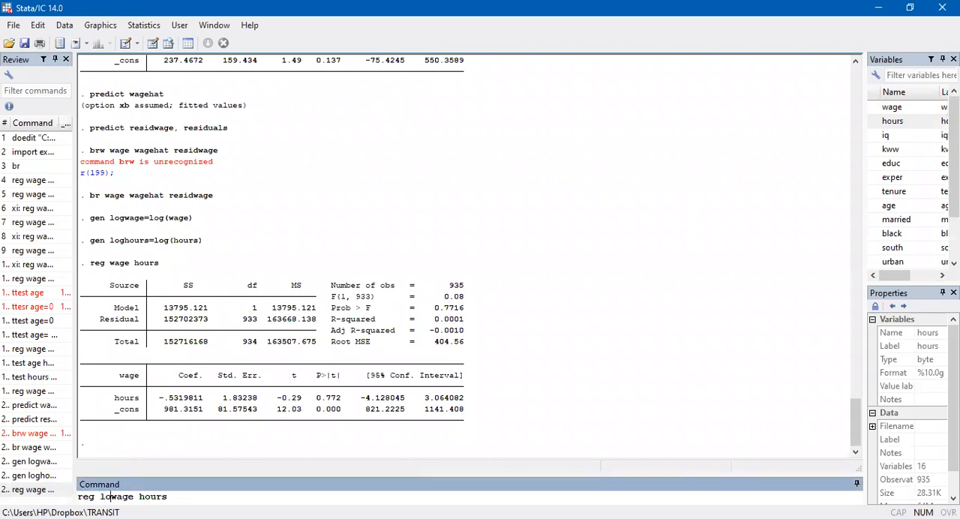
type("log")
key("Return")
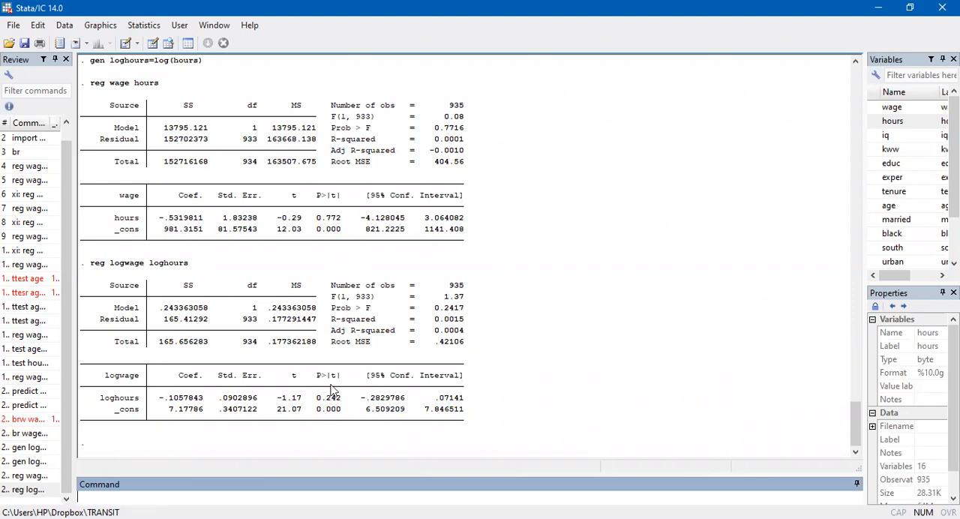
scroll(192, 373, "up", 1)
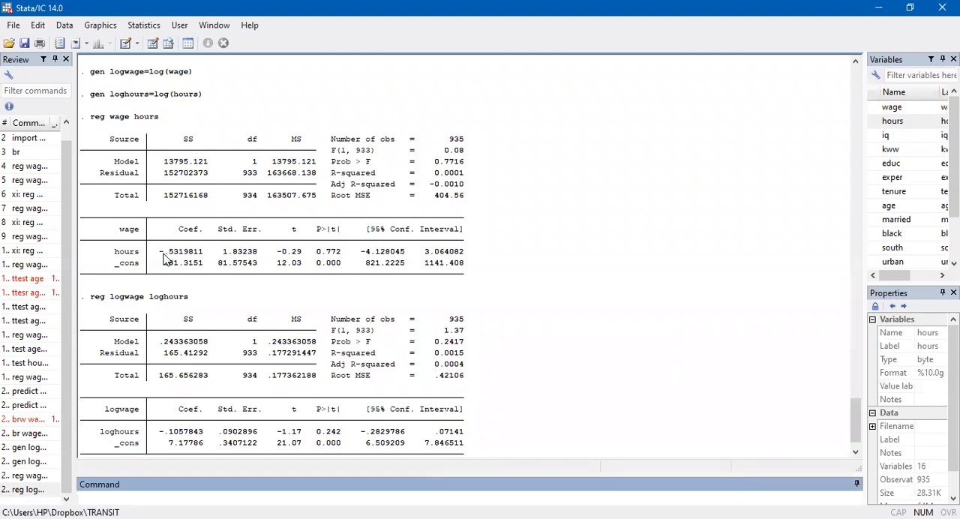
scroll(162, 409, "down", 1)
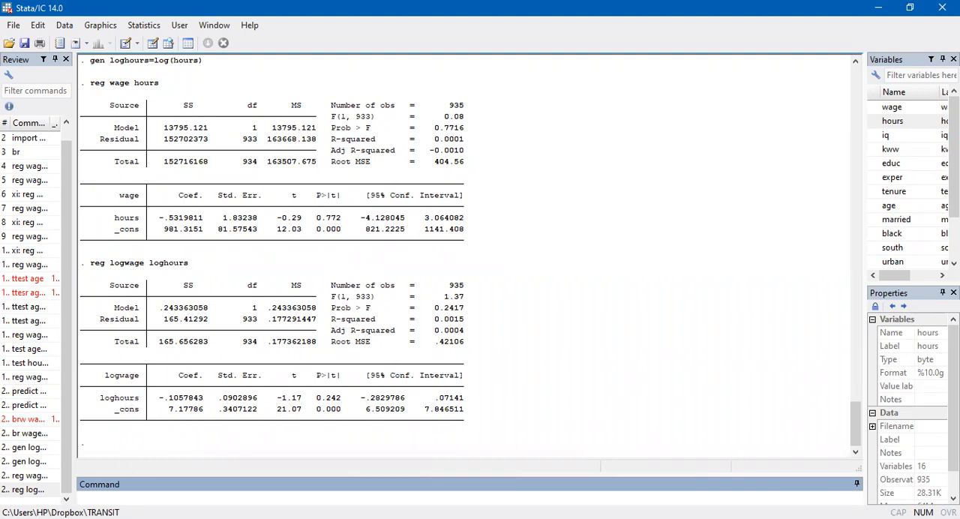
Change the last regression to logwage on hours and run it
left_click(27, 489)
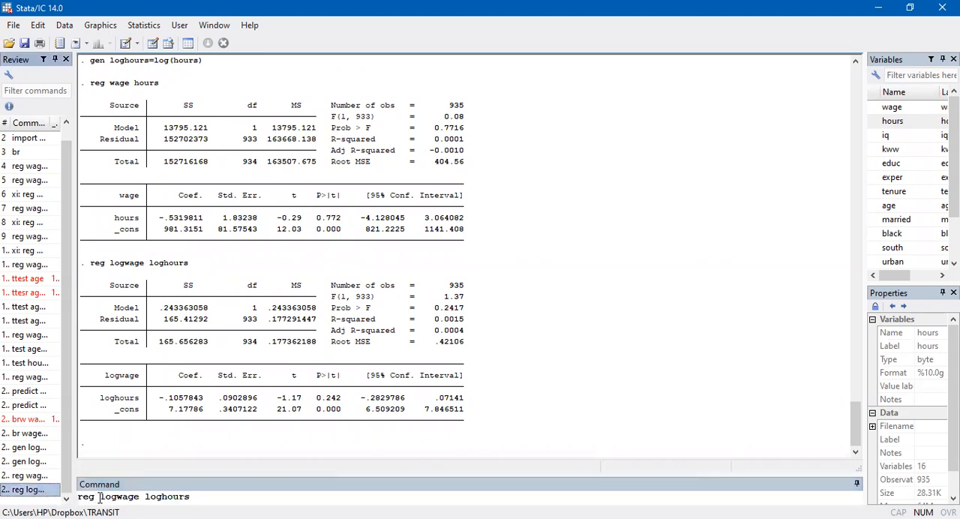
left_click(160, 496)
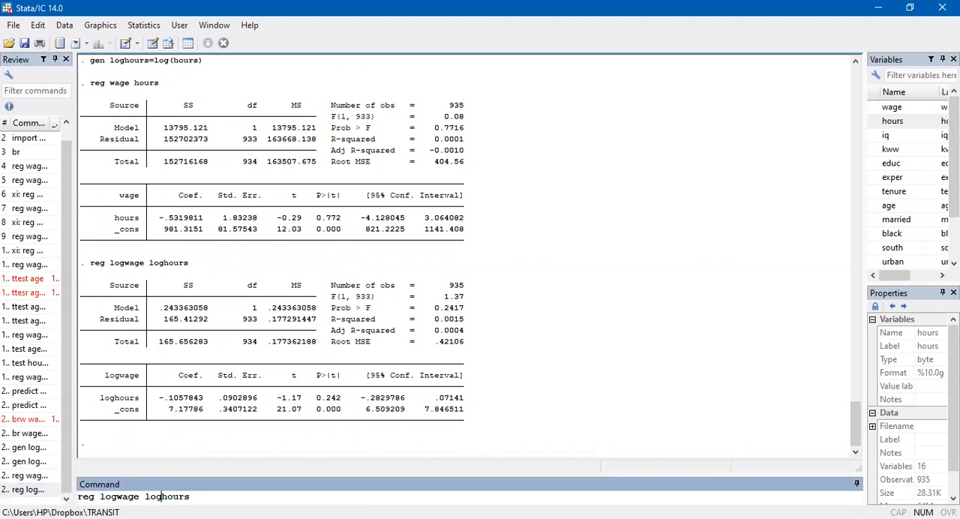
key("BackSpace")
key("BackSpace")
key("BackSpace")
key("Return")
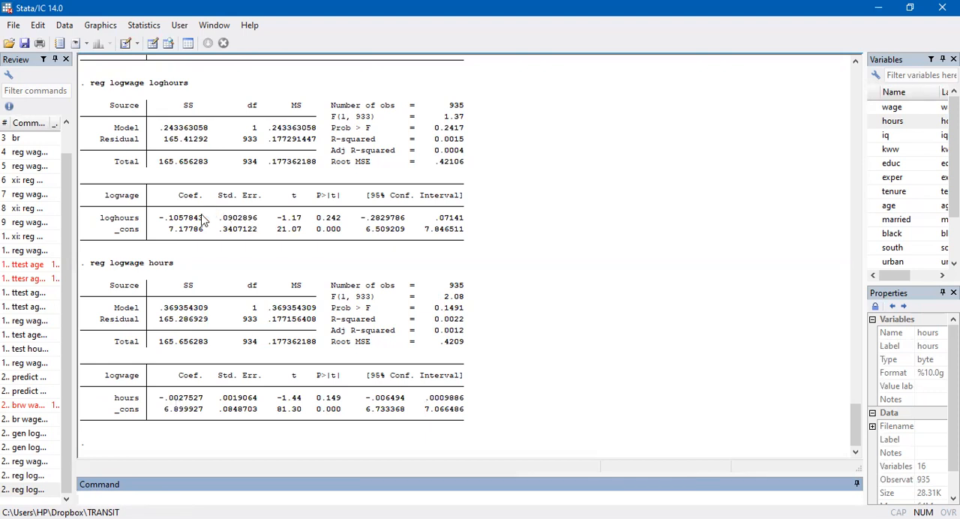
Change the earlier log-log command to reg wage loghours, run it and look back over the preceding regression outputs
left_click(28, 478)
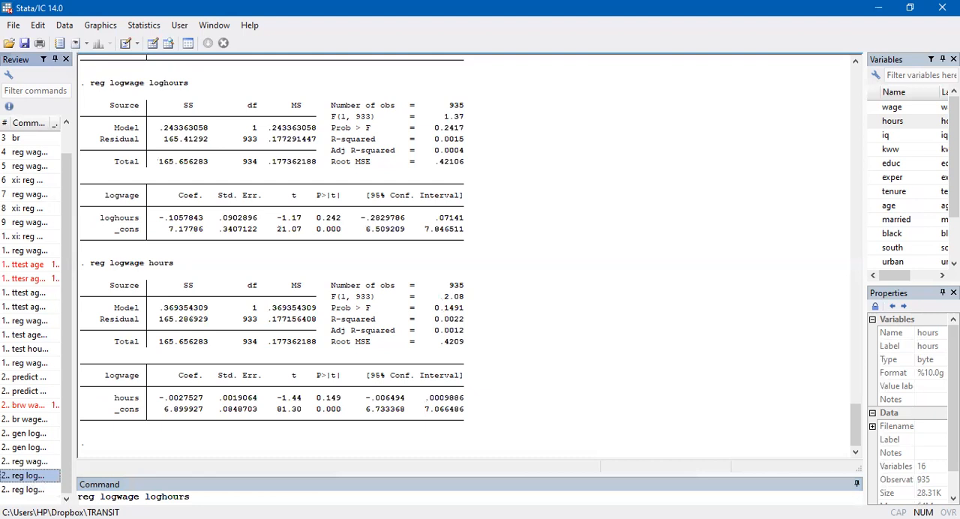
left_click(116, 497)
key("BackSpace")
key("BackSpace")
key("BackSpace")
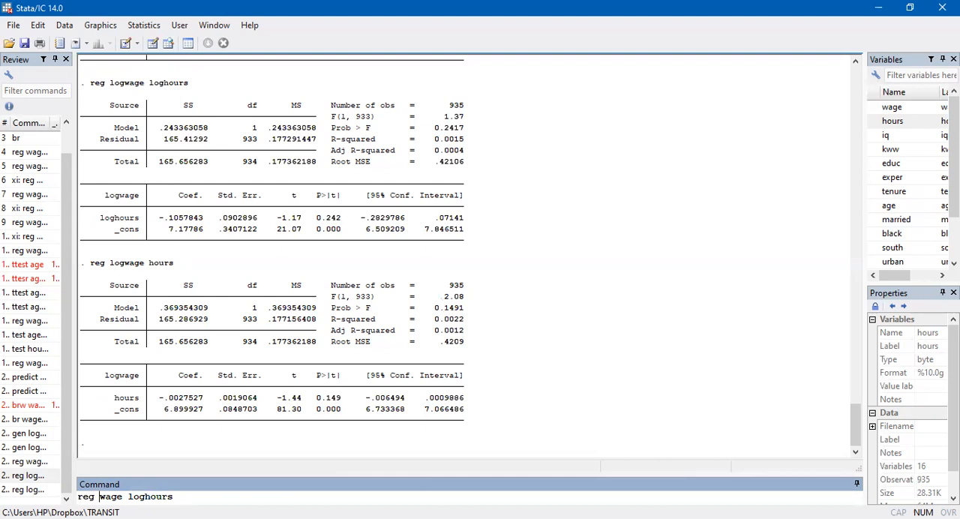
key("Return")
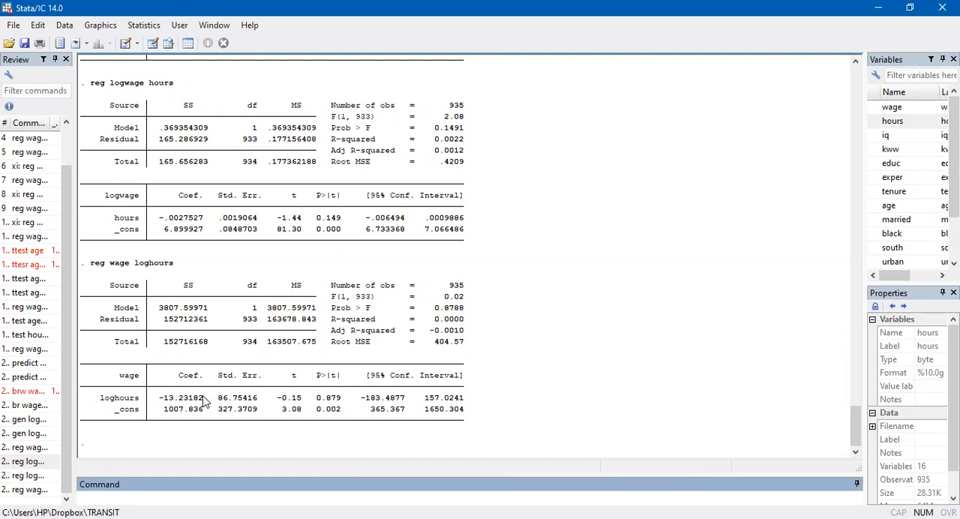
scroll(300, 382, "up", 3)
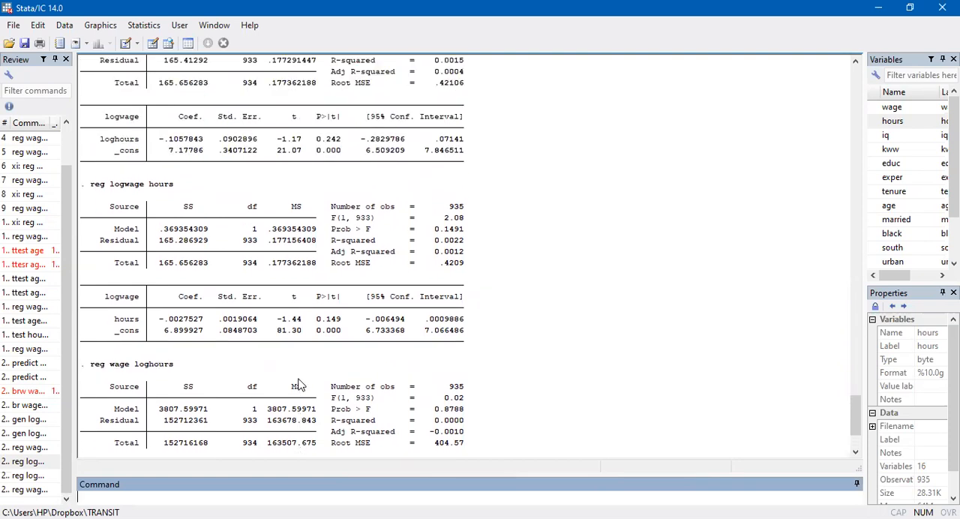
scroll(299, 385, "up", 2)
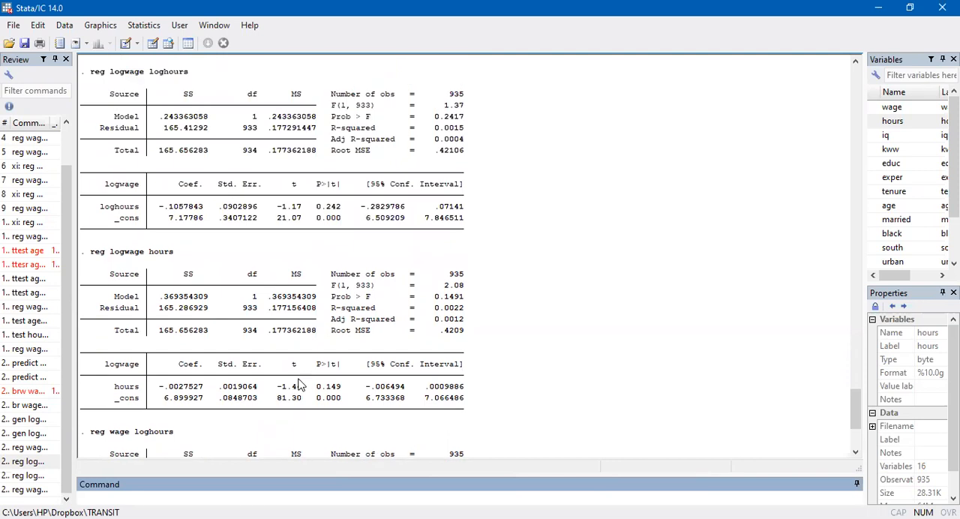